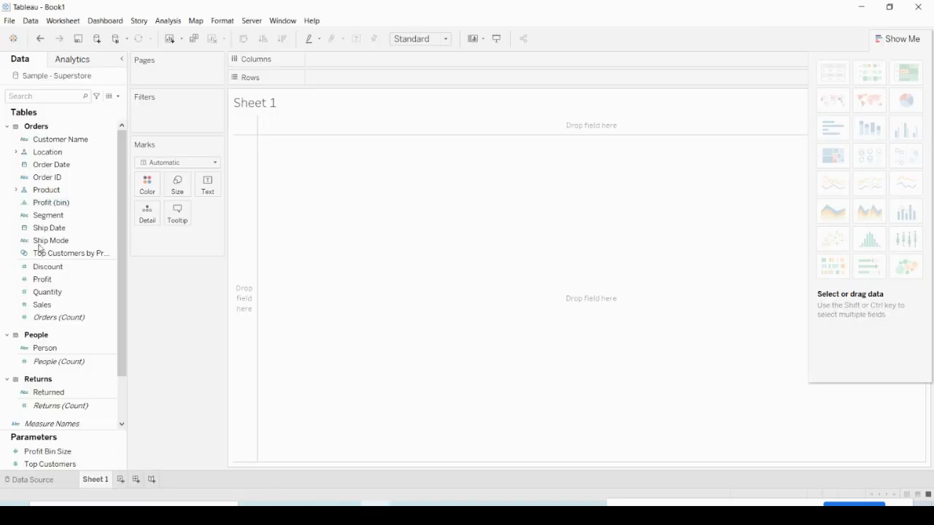
Step: Place Order Date on Rows, drill it down to quarter and month, and remove the year level from Rows
{"action": "scroll", "coordinate": [46, 365], "scroll_direction": "down", "scroll_amount": 2}
{"action": "left_click", "coordinate": [58, 346]}
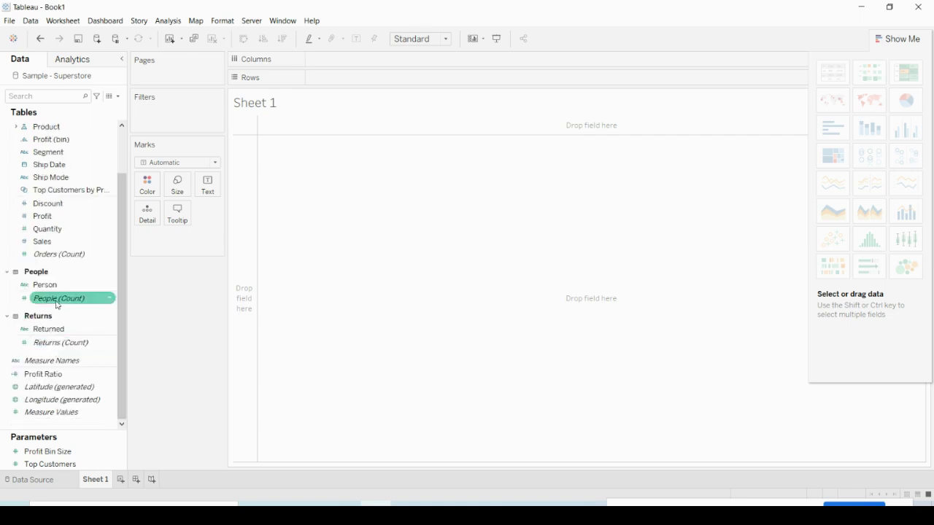
{"action": "scroll", "coordinate": [59, 302], "scroll_direction": "up", "scroll_amount": 2}
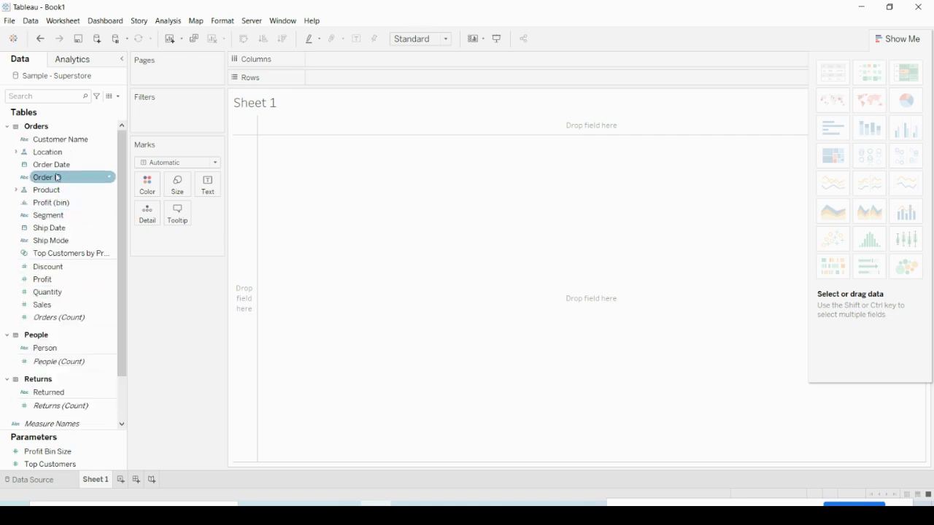
{"action": "left_click_drag", "start_coordinate": [46, 164], "coordinate": [322, 88]}
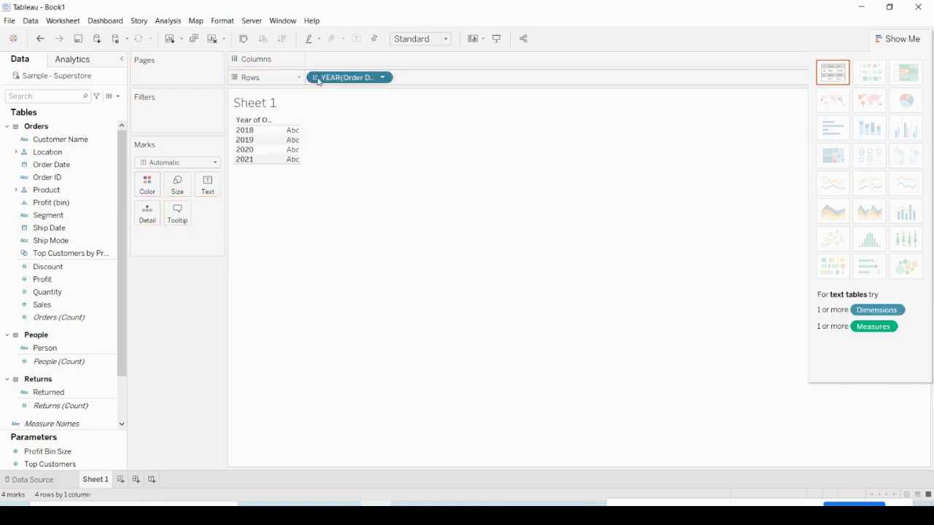
{"action": "left_click", "coordinate": [316, 78]}
{"action": "left_click_drag", "start_coordinate": [342, 80], "coordinate": [170, 293]}
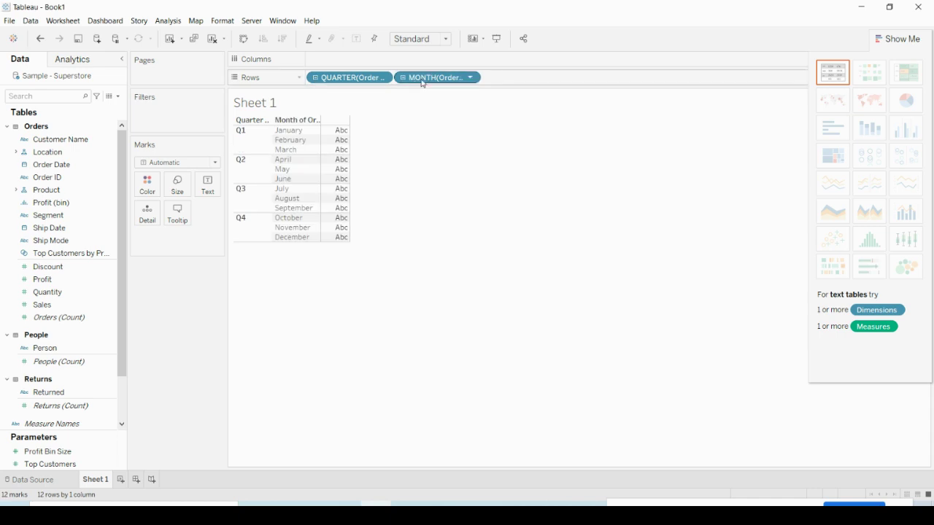
Step: Add the year of Order Date to Columns and show the sum of Sales as text in the table
{"action": "left_click_drag", "start_coordinate": [51, 164], "coordinate": [308, 104]}
{"action": "left_click_drag", "start_coordinate": [51, 165], "coordinate": [338, 64]}
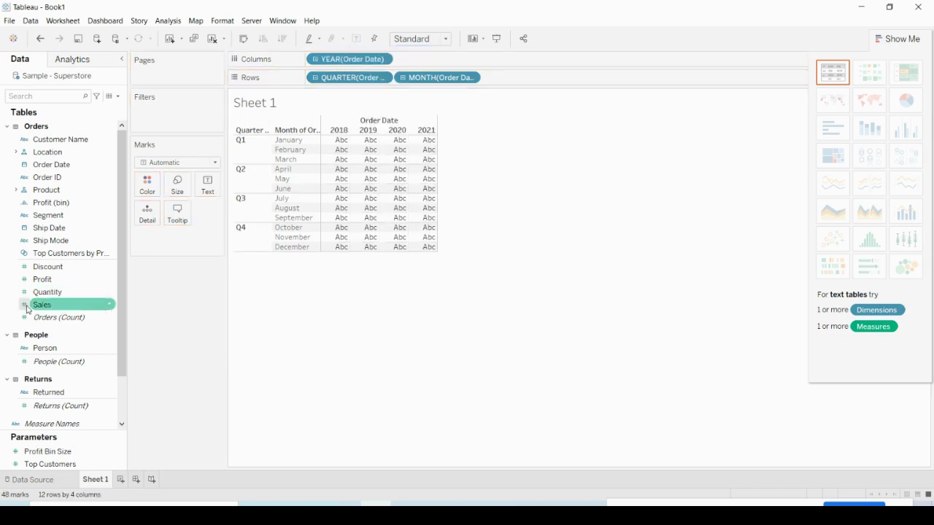
{"action": "scroll", "coordinate": [43, 303], "scroll_direction": "down", "scroll_amount": 3}
{"action": "left_click_drag", "start_coordinate": [45, 251], "coordinate": [208, 189]}
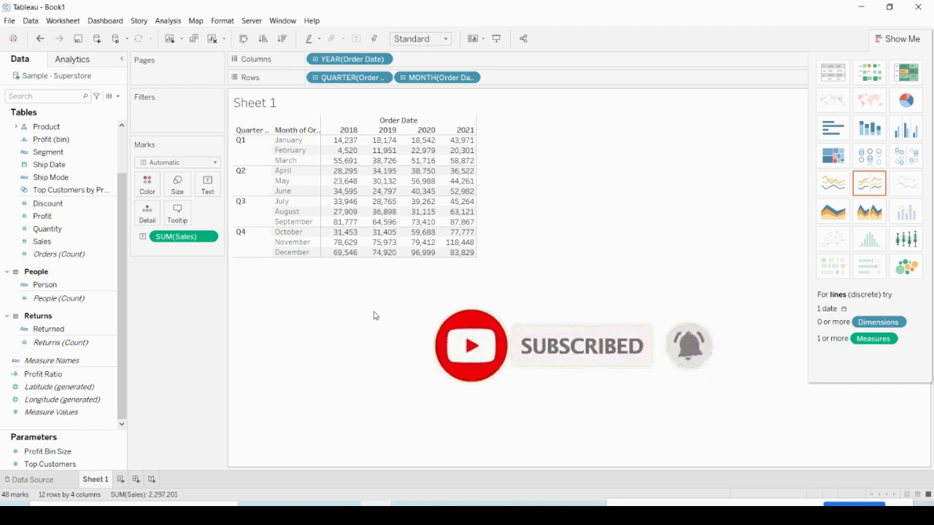
{"action": "left_click", "coordinate": [251, 21]}
{"action": "mouse_move", "coordinate": [268, 28]}
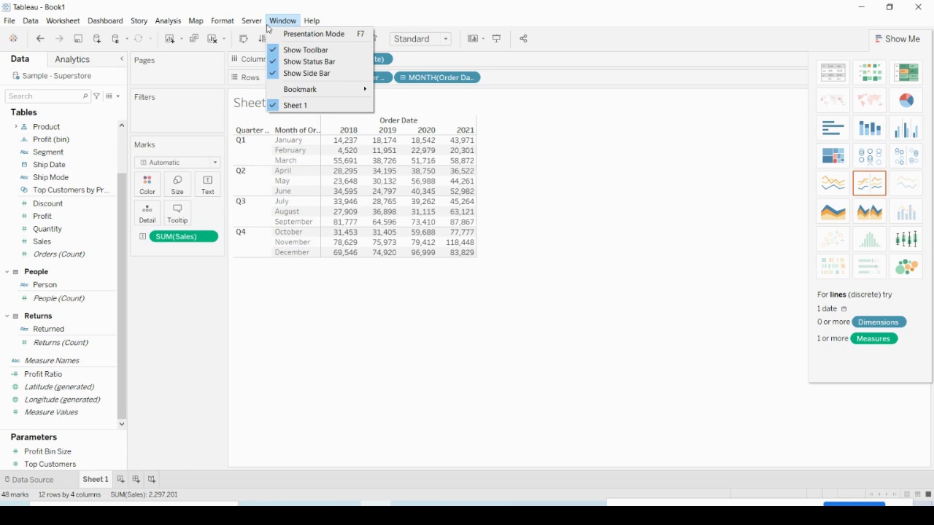
{"action": "left_click", "coordinate": [256, 505]}
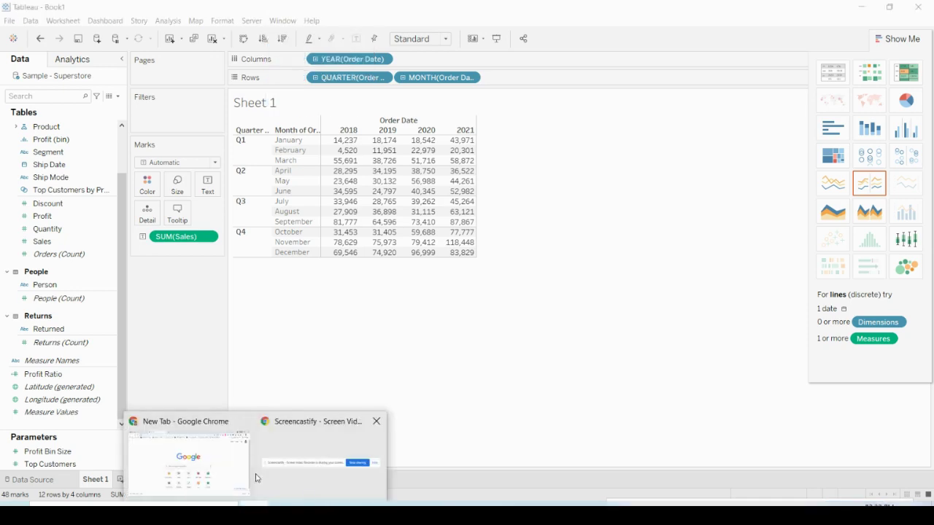
{"action": "left_click", "coordinate": [216, 478]}
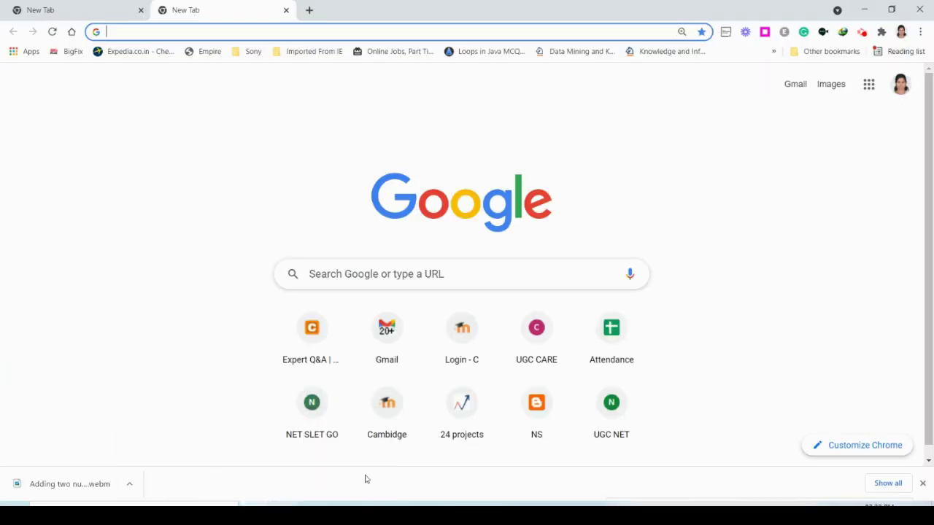
{"action": "left_click", "coordinate": [864, 9]}
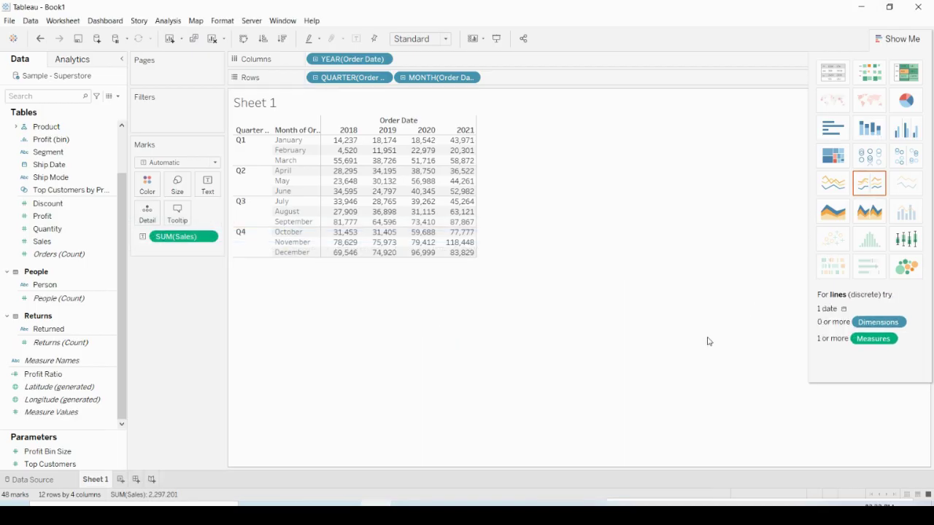
Step: Start publishing the Sample - Superstore data source and connect to the Tableau Online server
{"action": "left_click", "coordinate": [252, 21]}
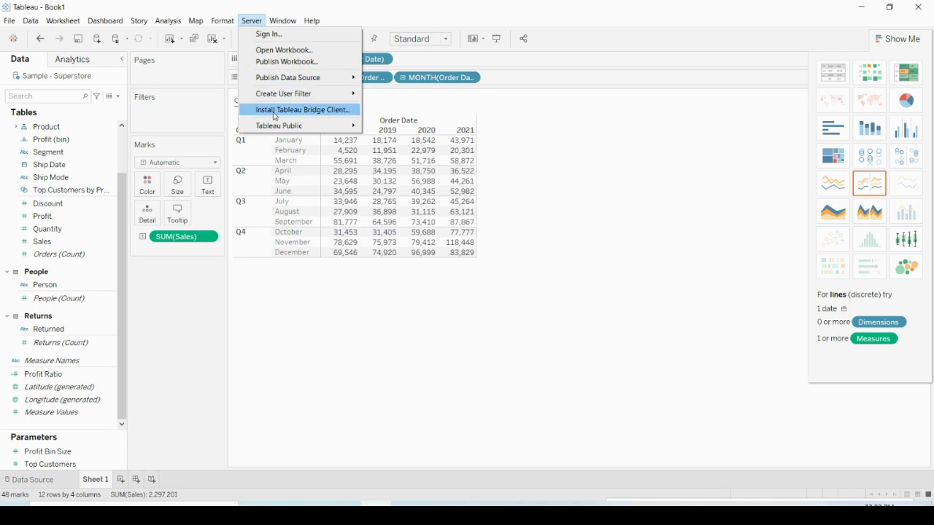
{"action": "mouse_move", "coordinate": [283, 84]}
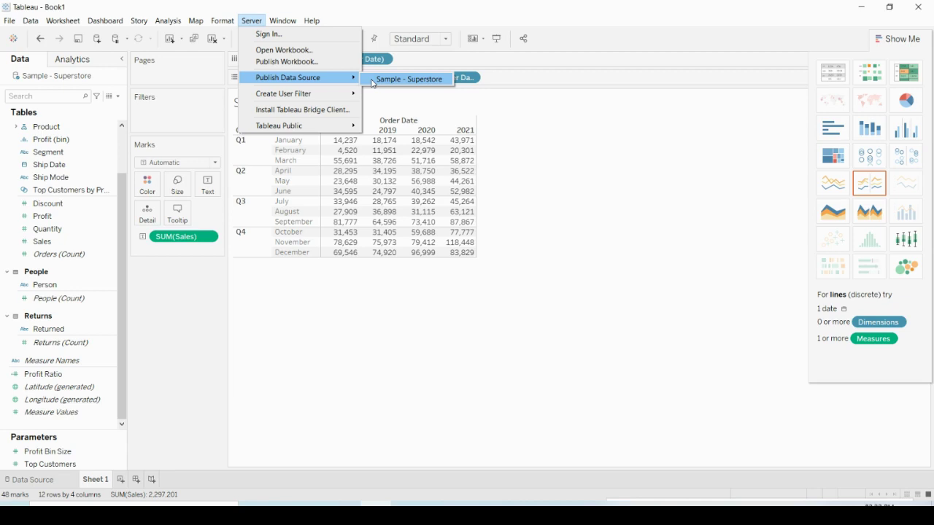
{"action": "left_click", "coordinate": [405, 79]}
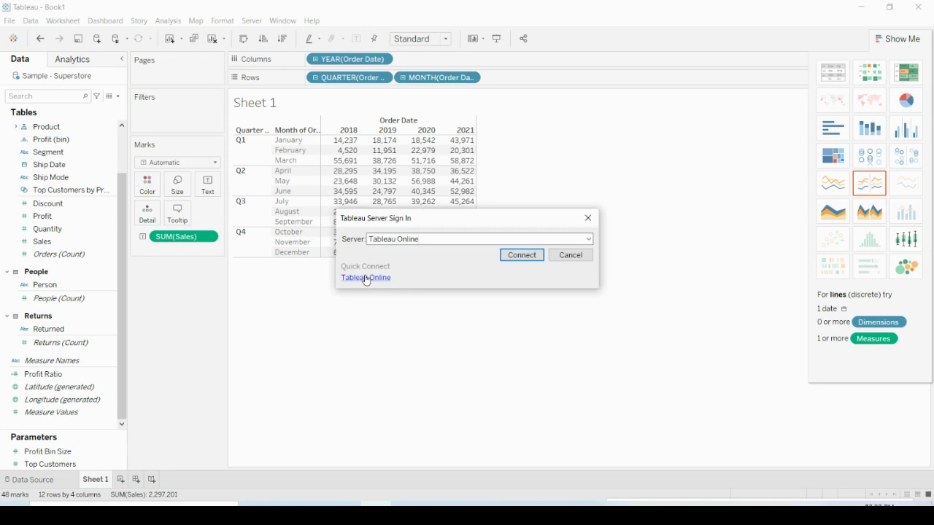
{"action": "left_click", "coordinate": [522, 256]}
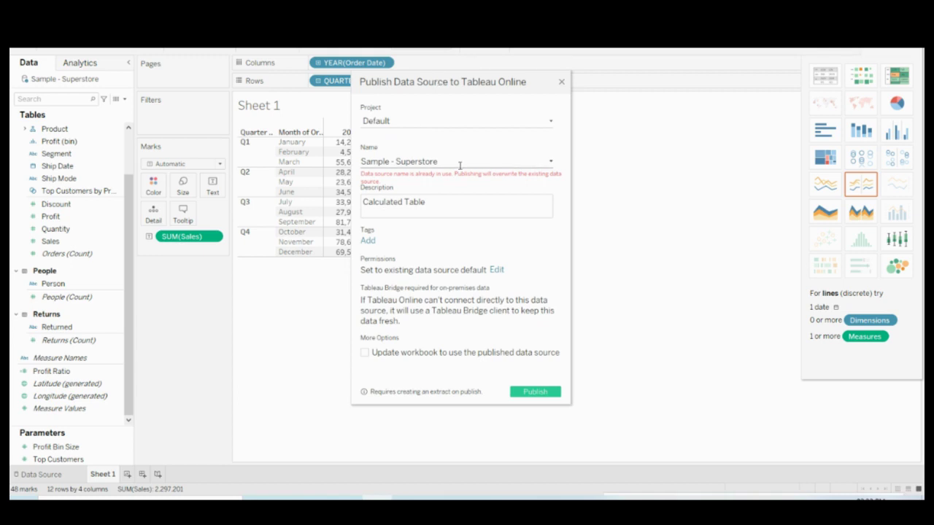
Step: Name the data source being published Table - Superstore
{"action": "left_click", "coordinate": [550, 162]}
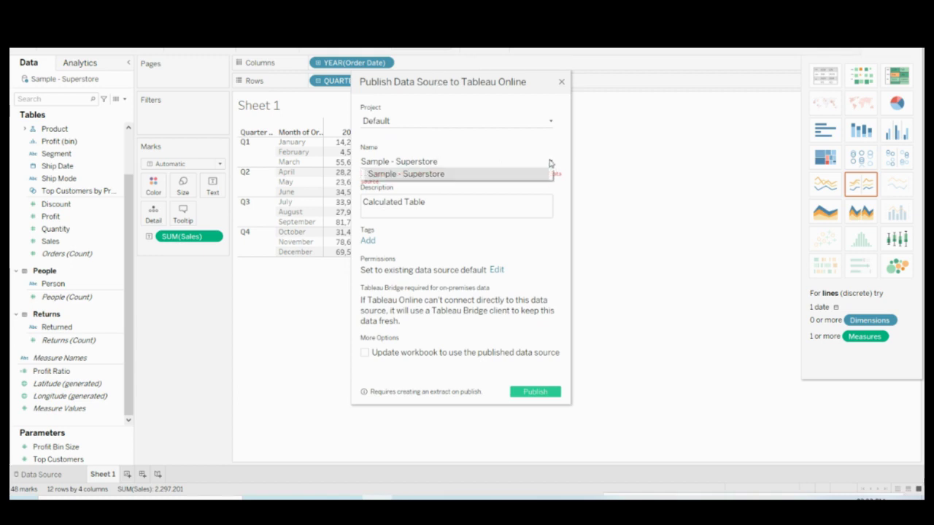
{"action": "left_click", "coordinate": [542, 174]}
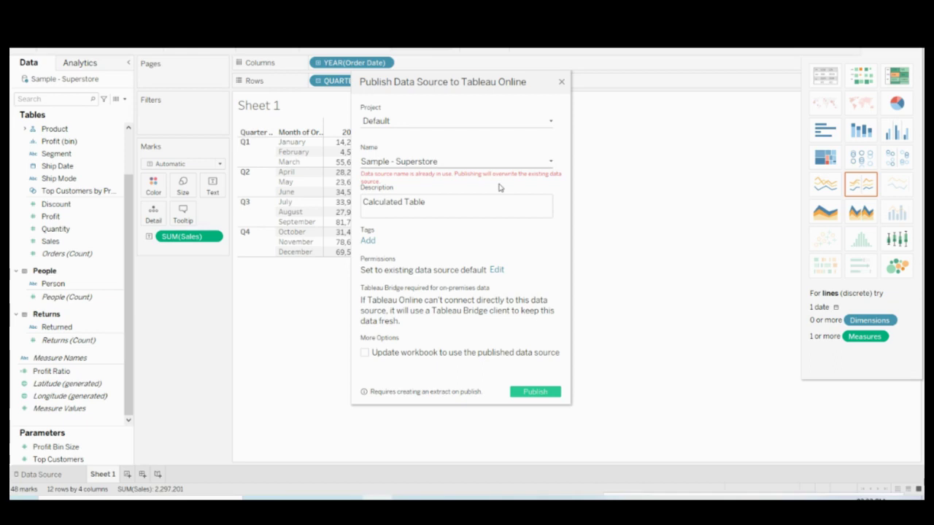
{"action": "key", "text": "BackSpace"}
{"action": "key", "text": "BackSpace"}
{"action": "key", "text": "BackSpace"}
{"action": "key", "text": "BackSpace"}
{"action": "key", "text": "BackSpace"}
{"action": "key", "text": "BackSpace"}
{"action": "key", "text": "BackSpace"}
{"action": "key", "text": "BackSpace"}
{"action": "key", "text": "BackSpace"}
{"action": "key", "text": "BackSpace"}
{"action": "key", "text": "BackSpace"}
{"action": "key", "text": "BackSpace"}
{"action": "key", "text": "BackSpace"}
{"action": "key", "text": "BackSpace"}
{"action": "key", "text": "BackSpace"}
{"action": "key", "text": "BackSpace"}
{"action": "key", "text": "BackSpace"}
{"action": "key", "text": "BackSpace"}
{"action": "type", "text": "Table - Supe"}
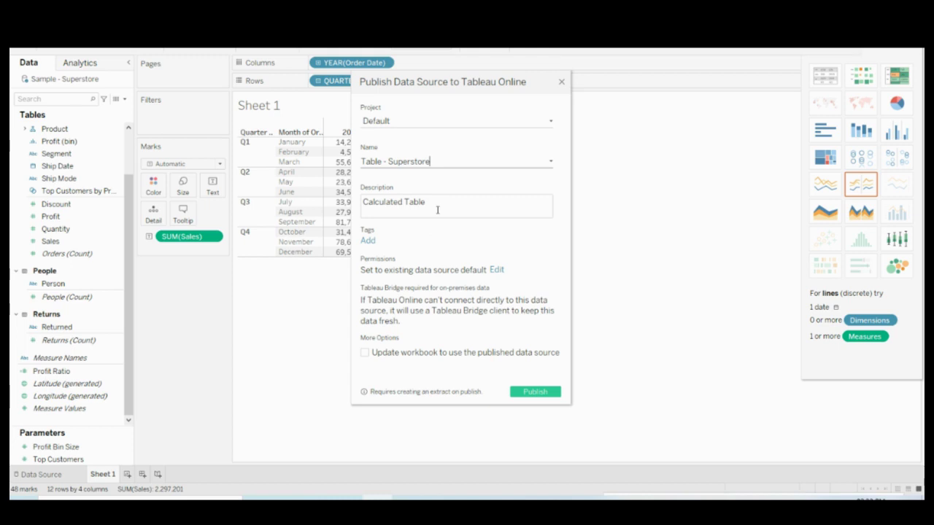
Step: Publish the data source to the Default project without adding any tags
{"action": "left_click", "coordinate": [369, 240]}
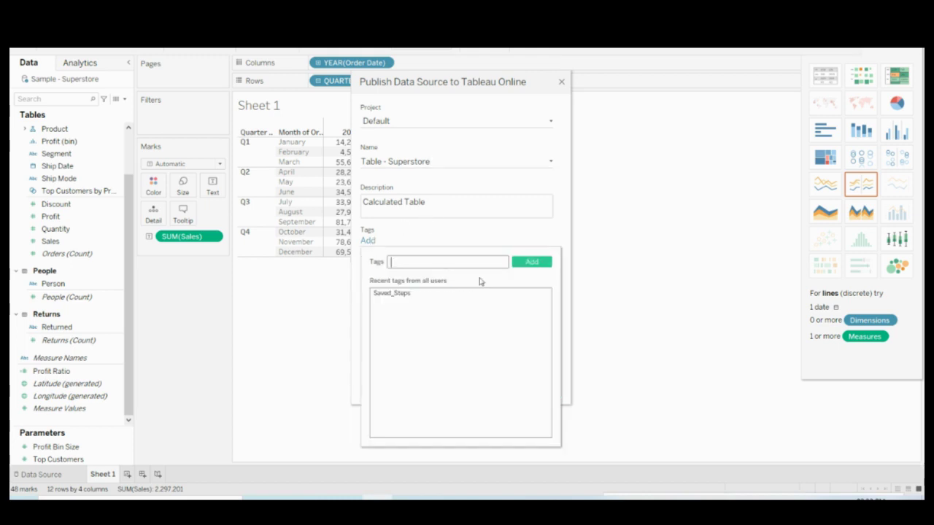
{"action": "left_click", "coordinate": [529, 241]}
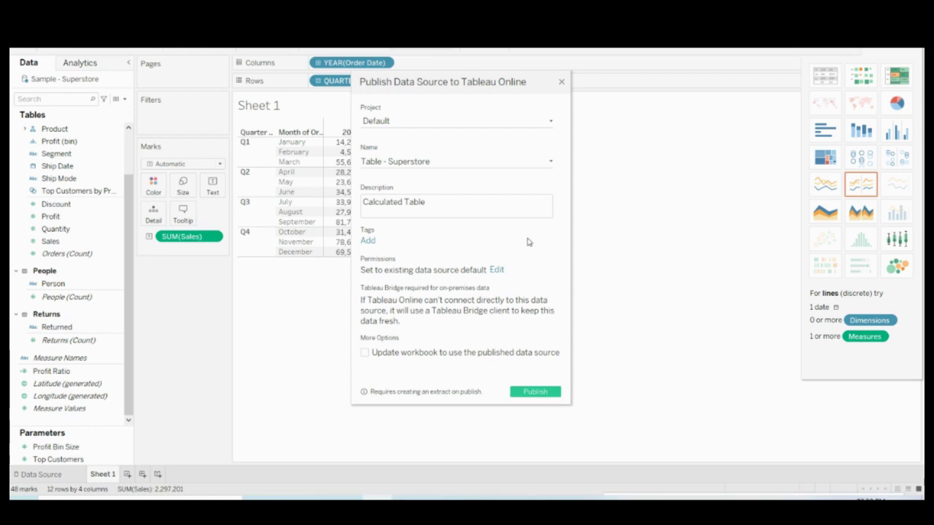
{"action": "left_click", "coordinate": [534, 393]}
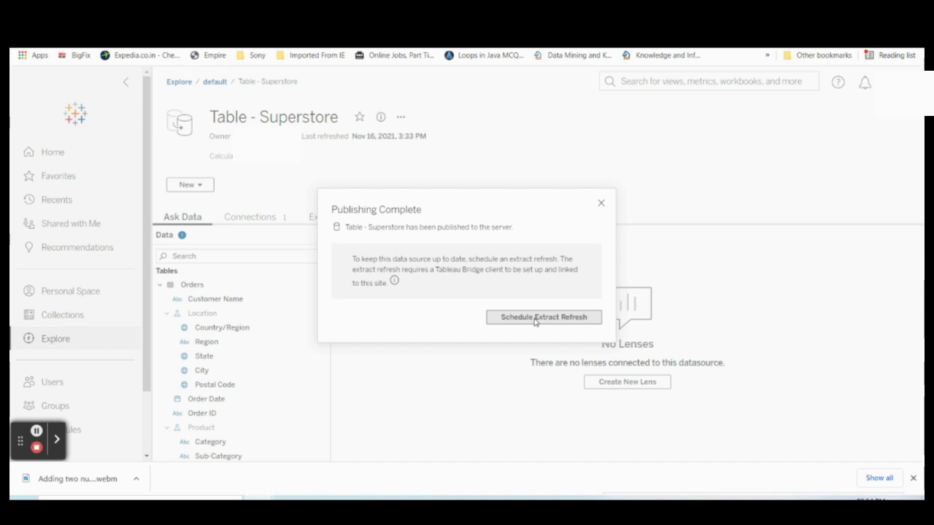
Step: Start scheduling an extract refresh for the published data source and expand its refresh schedule settings
{"action": "left_click", "coordinate": [535, 319]}
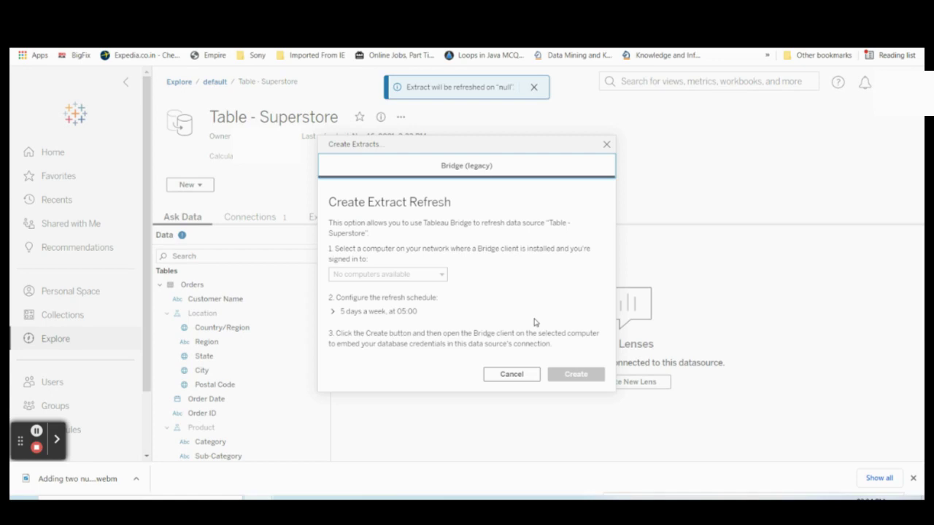
{"action": "left_click", "coordinate": [406, 276]}
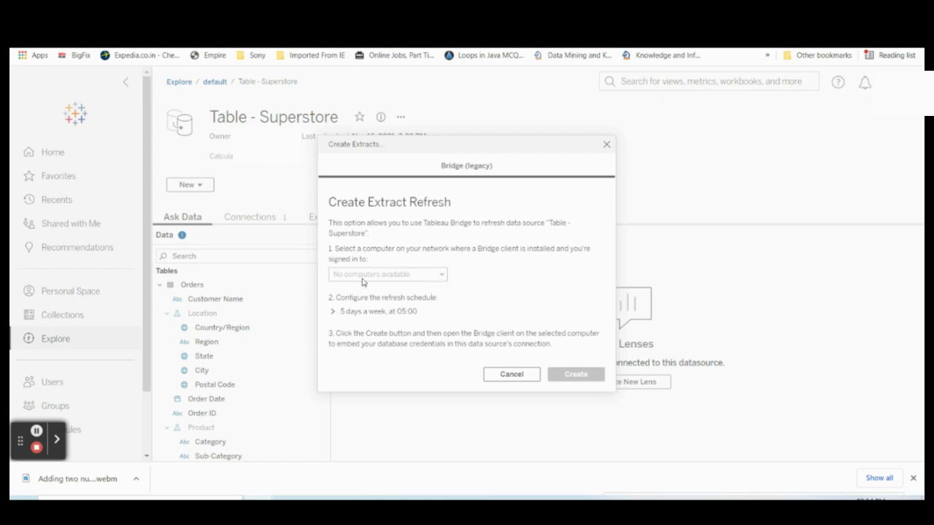
{"action": "left_click", "coordinate": [333, 312]}
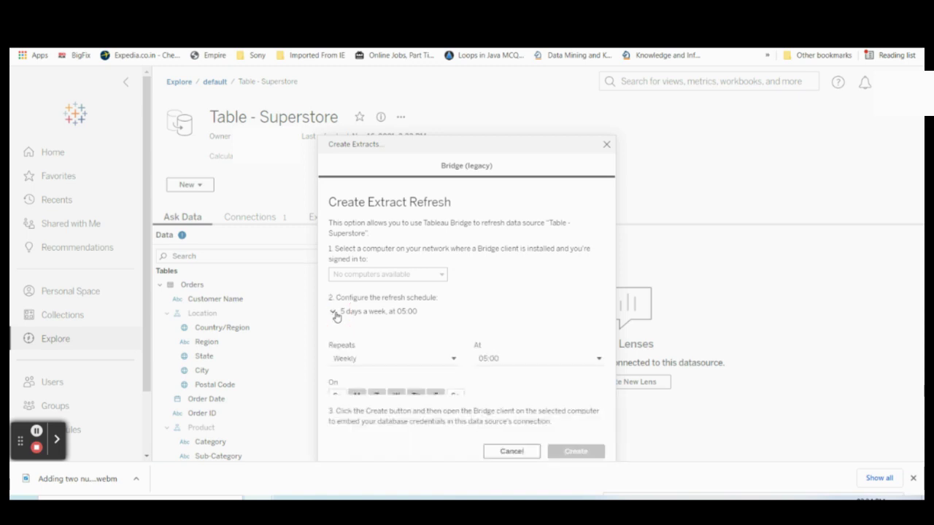
{"action": "scroll", "coordinate": [387, 328], "scroll_direction": "down", "scroll_amount": 1}
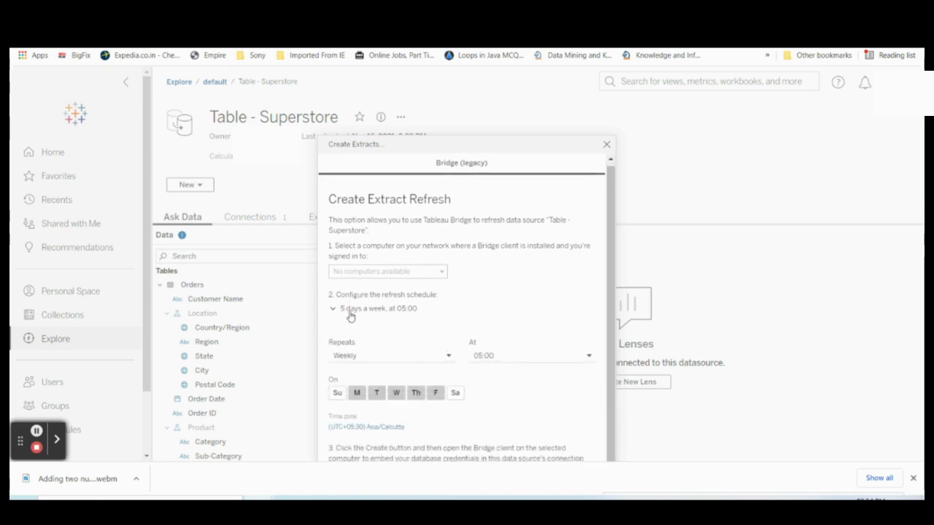
Step: Set the extract refresh to repeat hourly and show the available hourly intervals
{"action": "left_click", "coordinate": [448, 358]}
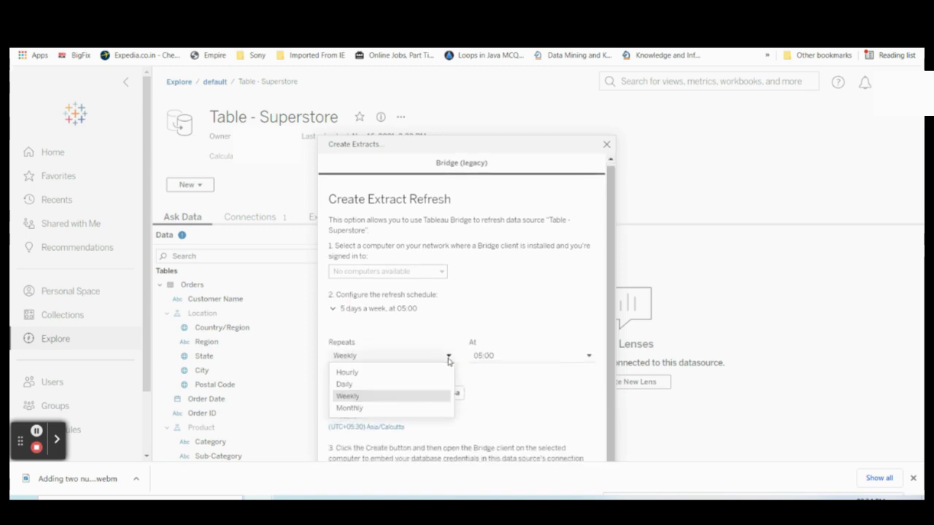
{"action": "left_click", "coordinate": [400, 373]}
{"action": "scroll", "coordinate": [508, 355], "scroll_direction": "down", "scroll_amount": 1}
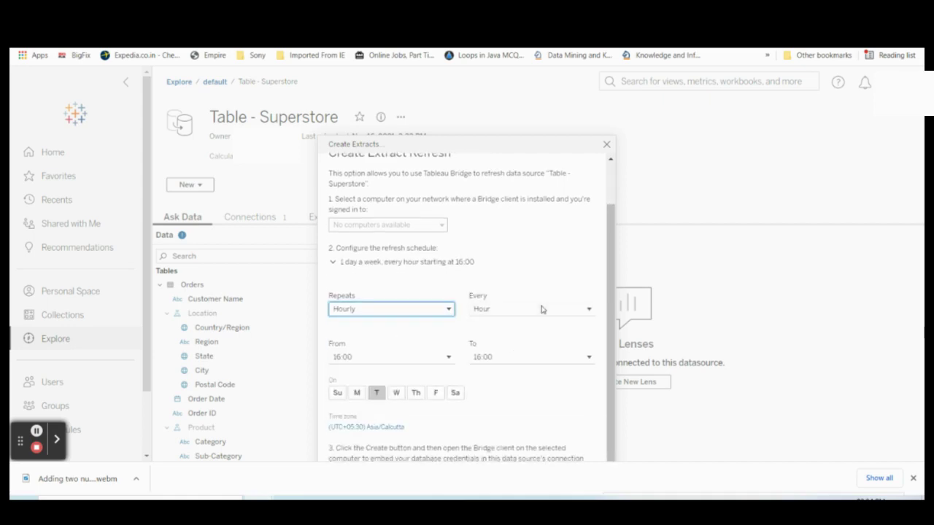
{"action": "left_click", "coordinate": [540, 311]}
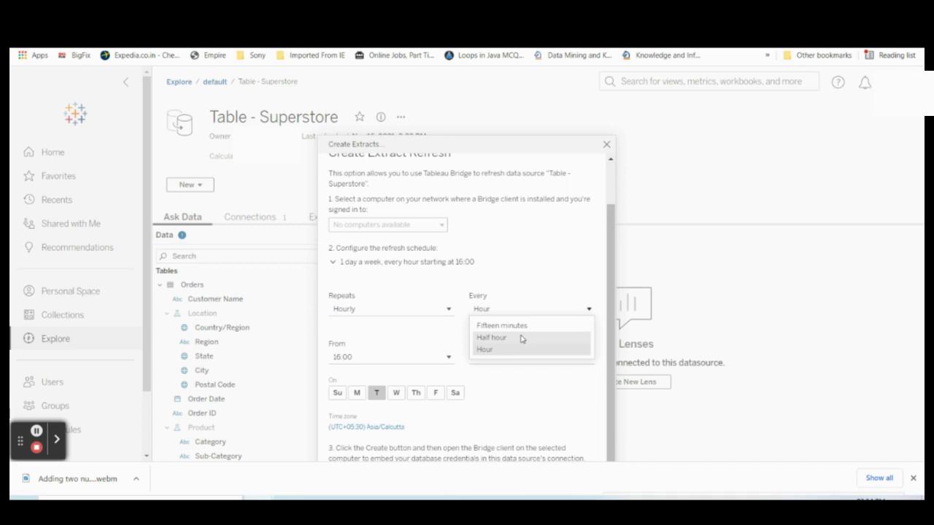
Step: Try the Daily, Weekly and Monthly repeat options for the extract refresh in turn
{"action": "left_click", "coordinate": [402, 312]}
{"action": "left_click", "coordinate": [392, 337]}
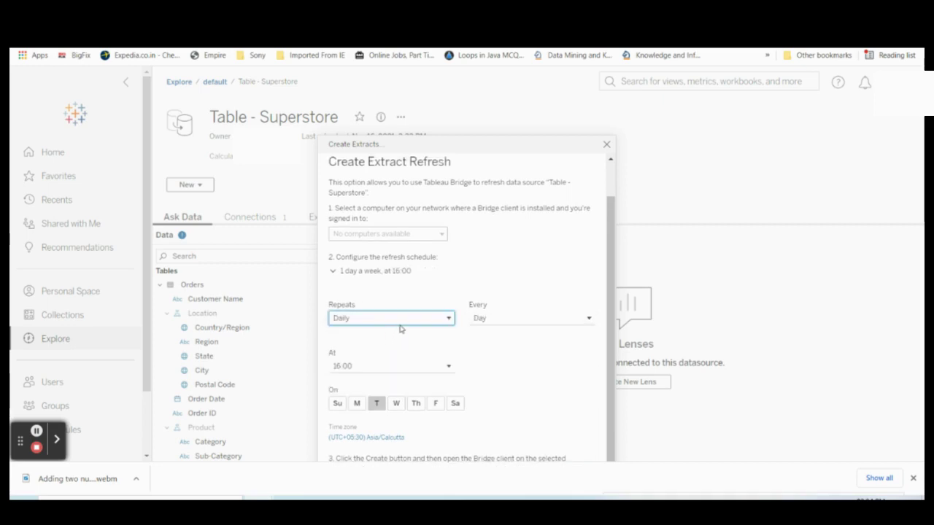
{"action": "left_click", "coordinate": [411, 324]}
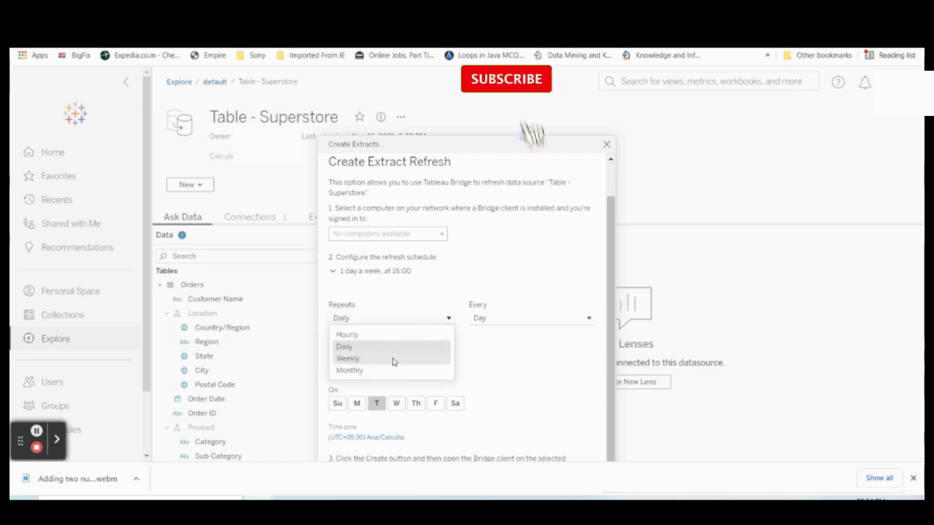
{"action": "left_click", "coordinate": [392, 358]}
{"action": "left_click", "coordinate": [391, 355]}
{"action": "left_click", "coordinate": [391, 408]}
Step: Cycle the refresh repeat option through Hourly, Daily and Weekly to compare their schedule settings
{"action": "left_click", "coordinate": [440, 356]}
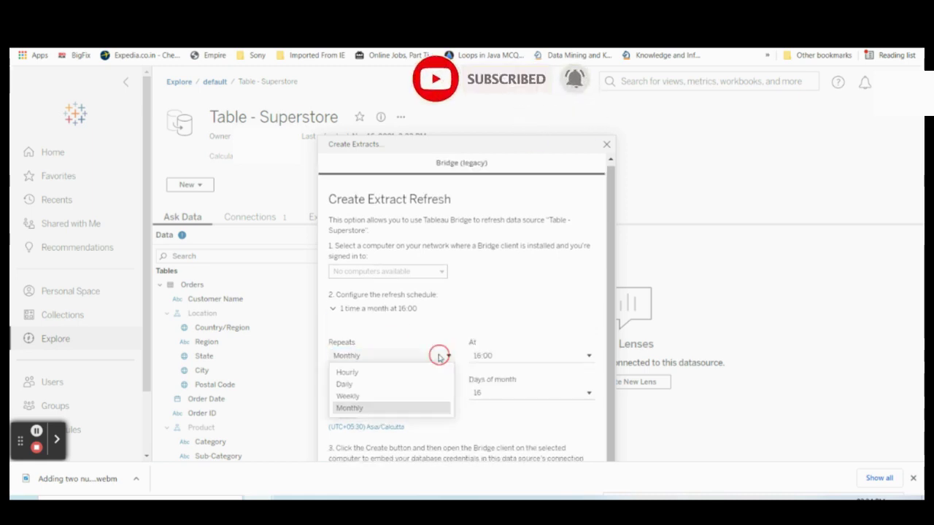
{"action": "left_click", "coordinate": [375, 371]}
{"action": "scroll", "coordinate": [406, 360], "scroll_direction": "down", "scroll_amount": 1}
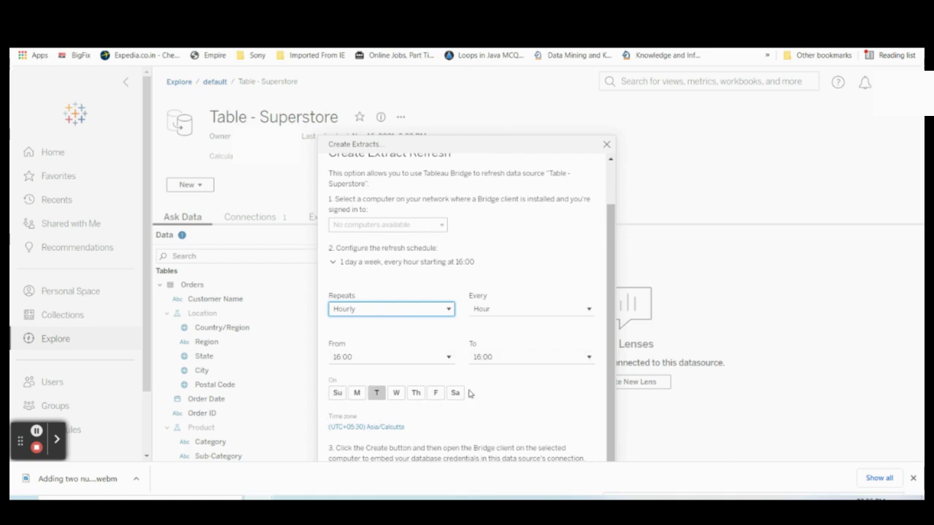
{"action": "left_click", "coordinate": [425, 316]}
{"action": "left_click", "coordinate": [387, 339]}
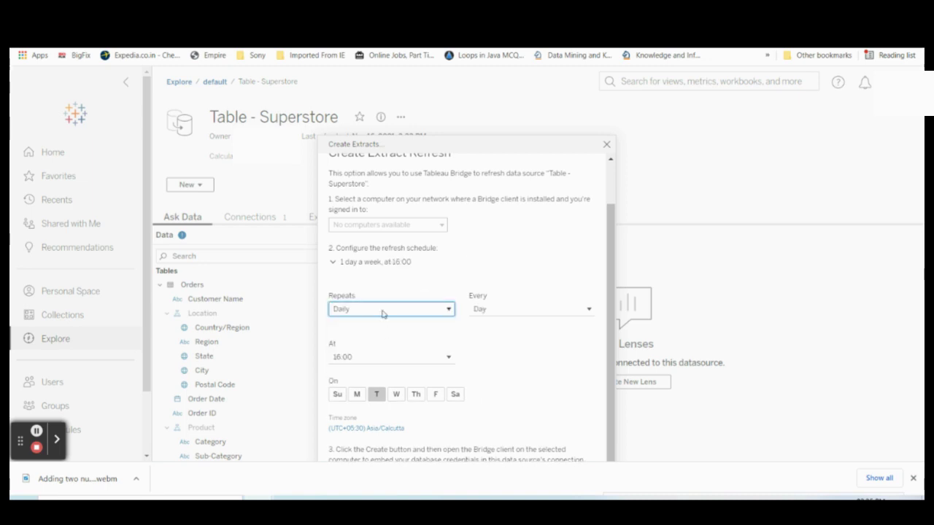
{"action": "left_click", "coordinate": [385, 314]}
{"action": "left_click", "coordinate": [384, 355]}
Step: Set the extract refresh schedule to repeat monthly
{"action": "left_click", "coordinate": [383, 356]}
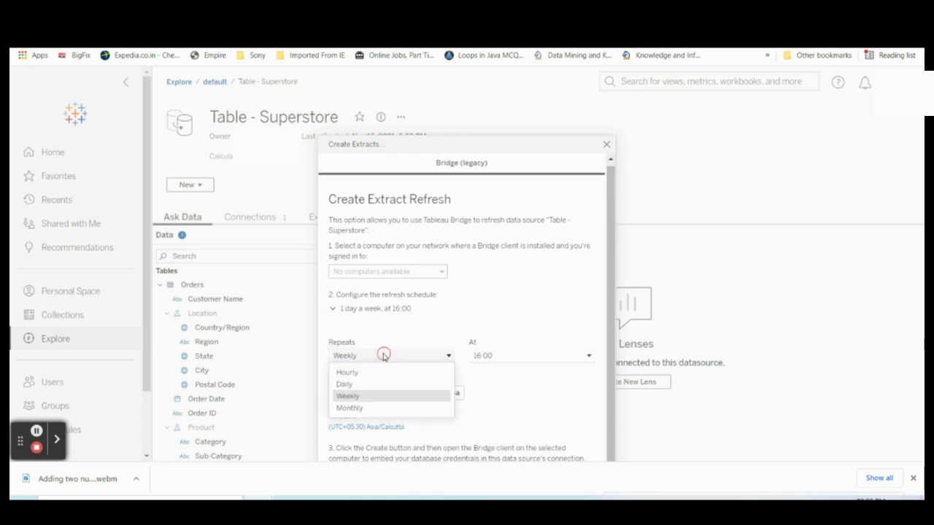
{"action": "left_click", "coordinate": [379, 408]}
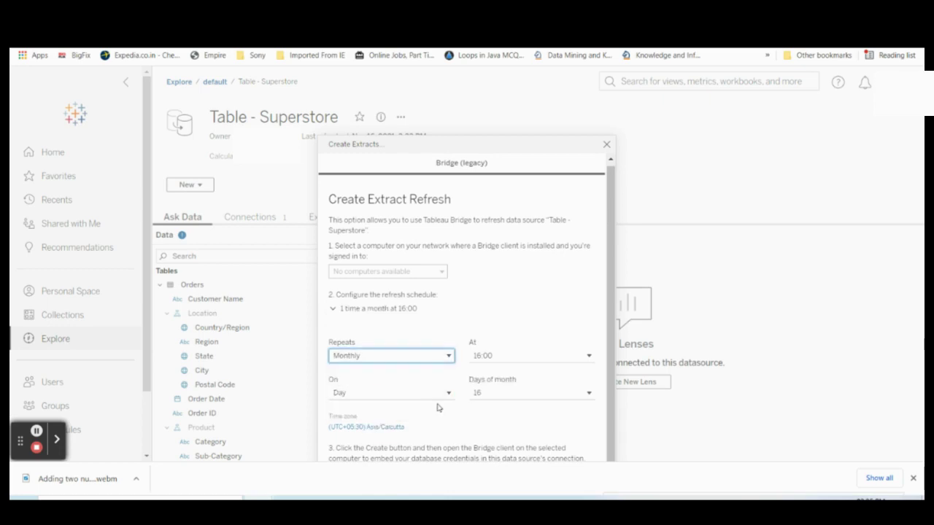
{"action": "left_click", "coordinate": [607, 328]}
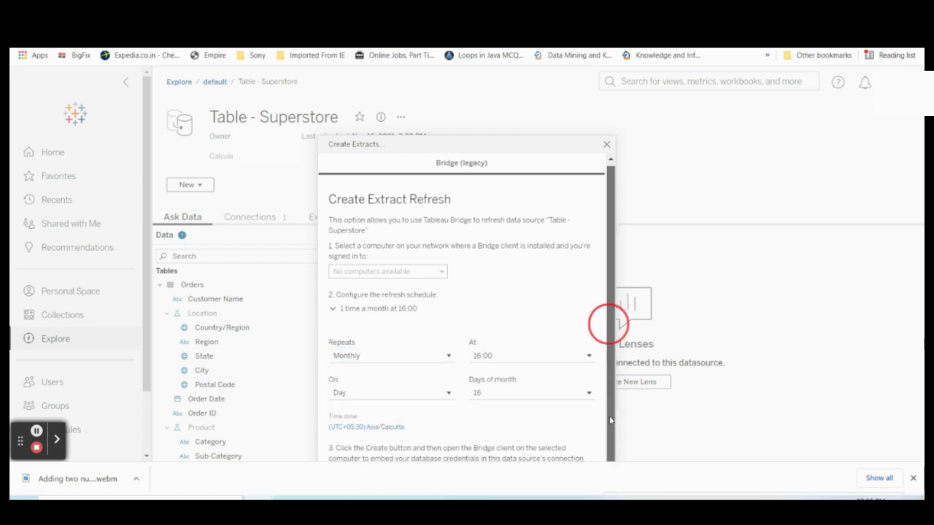
{"action": "left_click", "coordinate": [418, 426]}
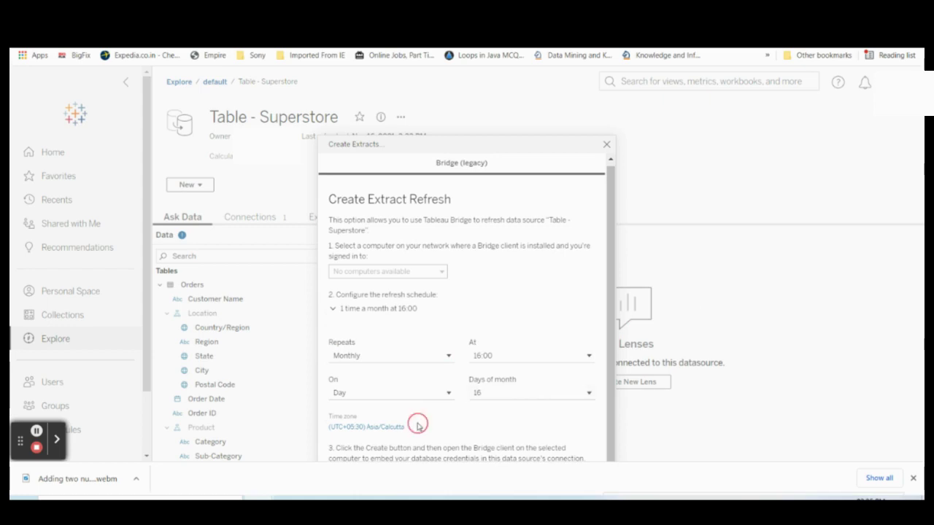
{"action": "key", "text": "ctrl+minus"}
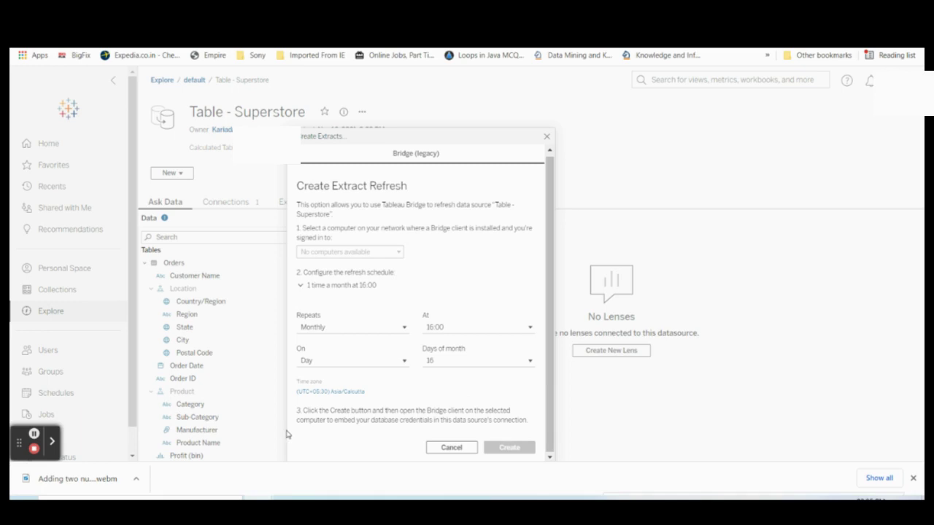
Step: Launch Tableau Prep Builder 2021.2, dismiss the file recovery dialog and open the recent flow Inputting the Data After
{"action": "left_click", "coordinate": [196, 499]}
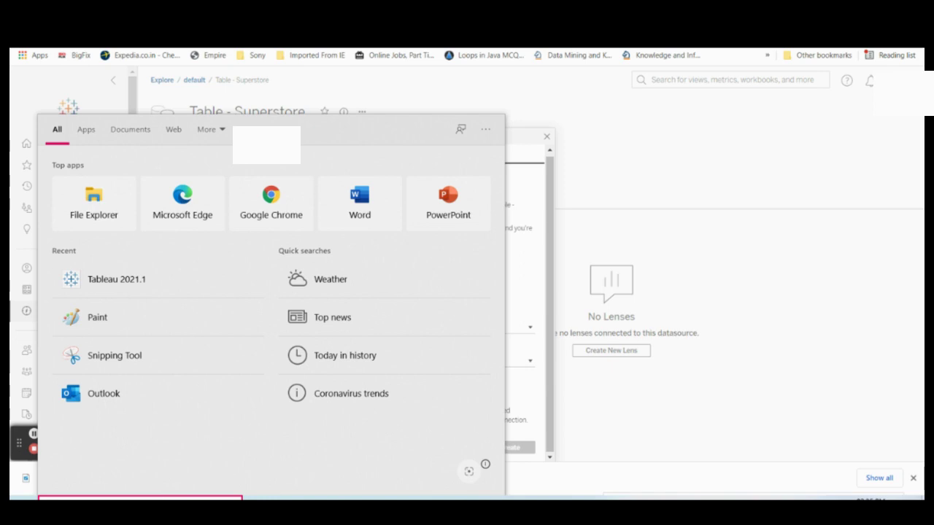
{"action": "type", "text": "table"}
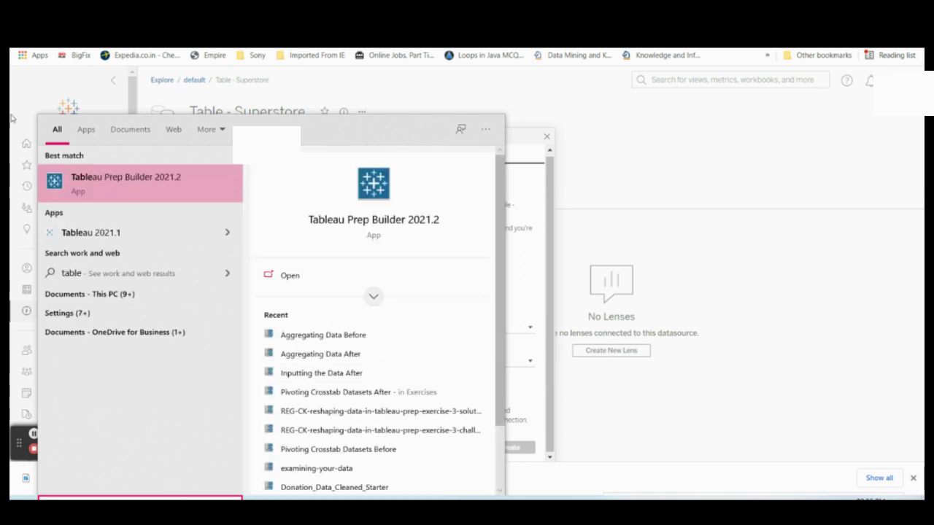
{"action": "left_click", "coordinate": [205, 181]}
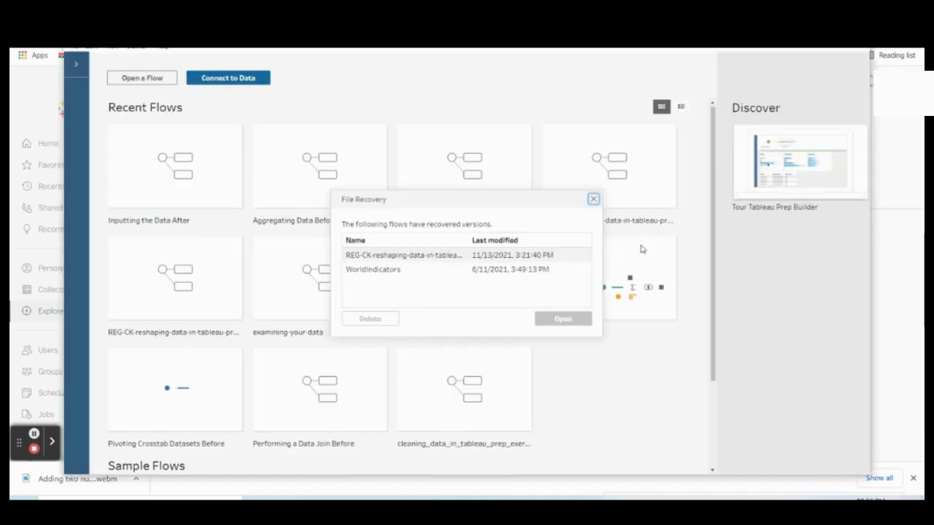
{"action": "left_click", "coordinate": [593, 198]}
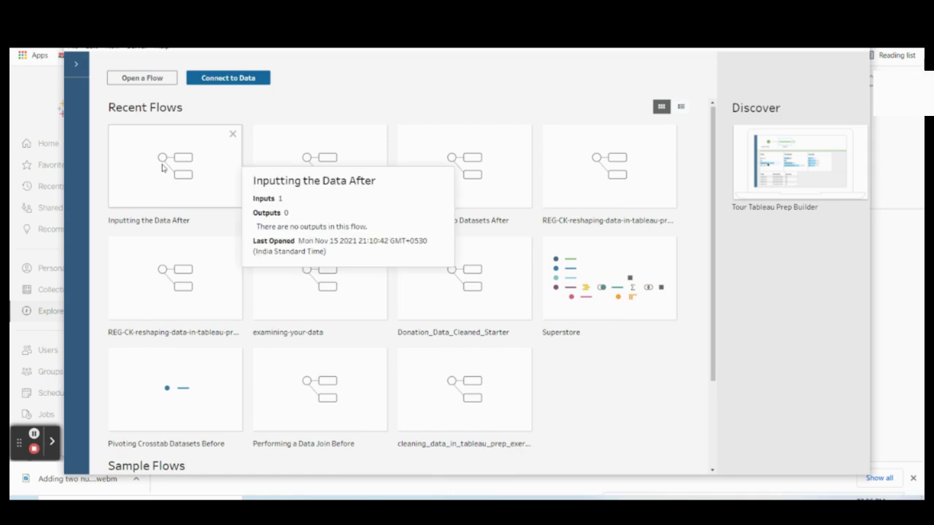
{"action": "left_click", "coordinate": [180, 182]}
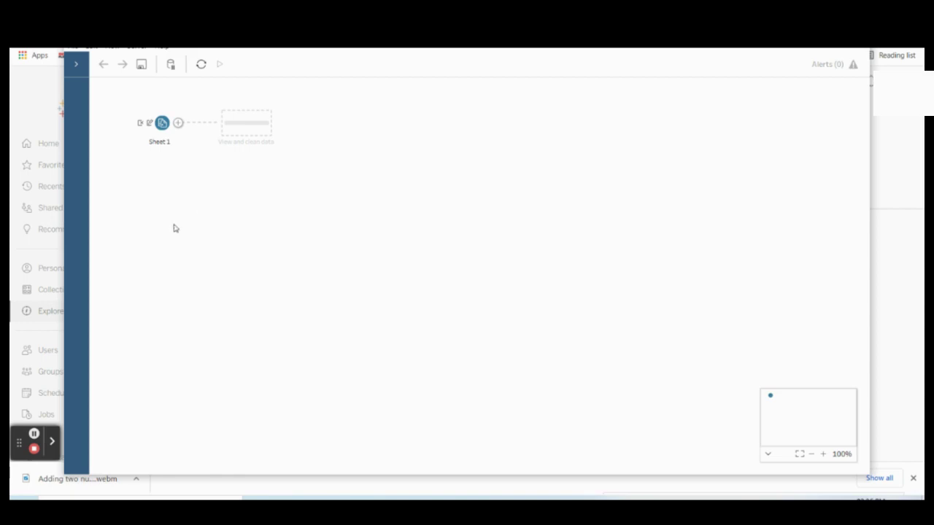
Step: Add an output step after Sheet 1 and review its output types, keeping Tableau Data Extract (.hyper)
{"action": "left_click", "coordinate": [179, 123]}
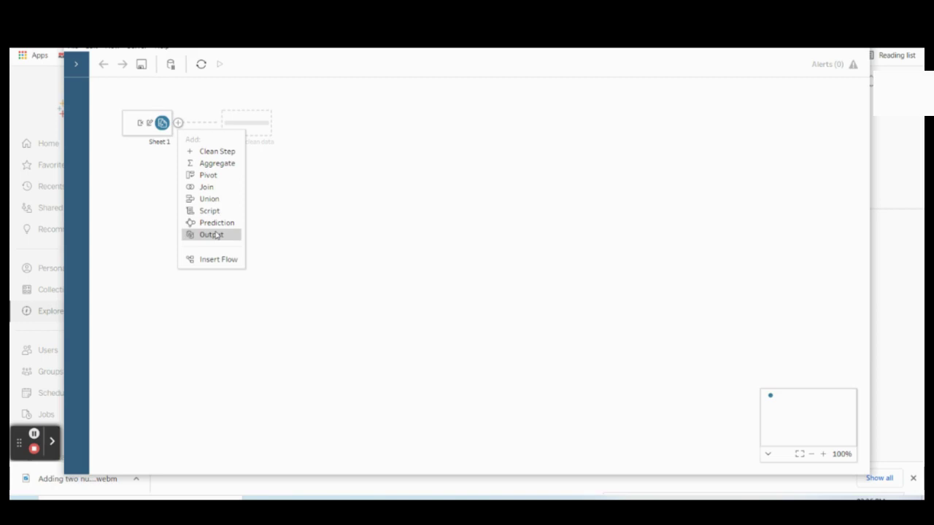
{"action": "left_click", "coordinate": [211, 234]}
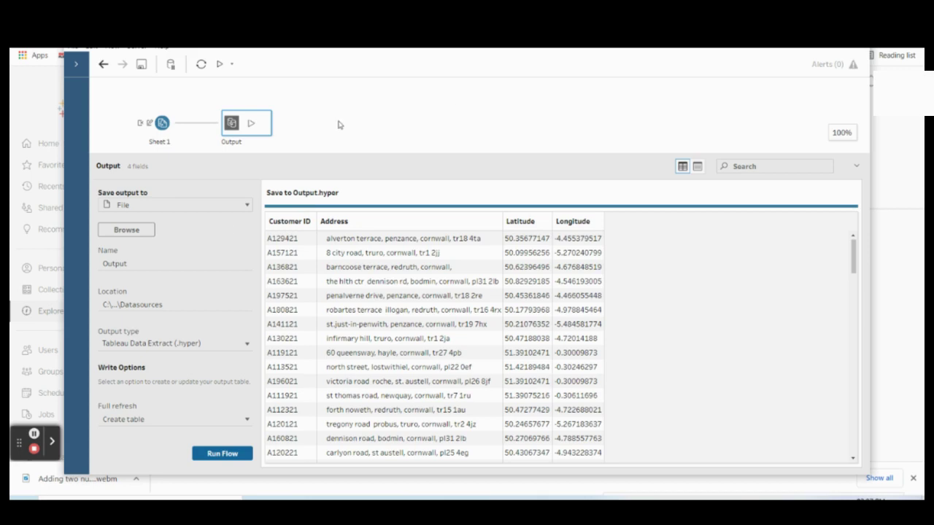
{"action": "left_click", "coordinate": [188, 262]}
{"action": "left_click", "coordinate": [148, 286]}
{"action": "left_click", "coordinate": [178, 340]}
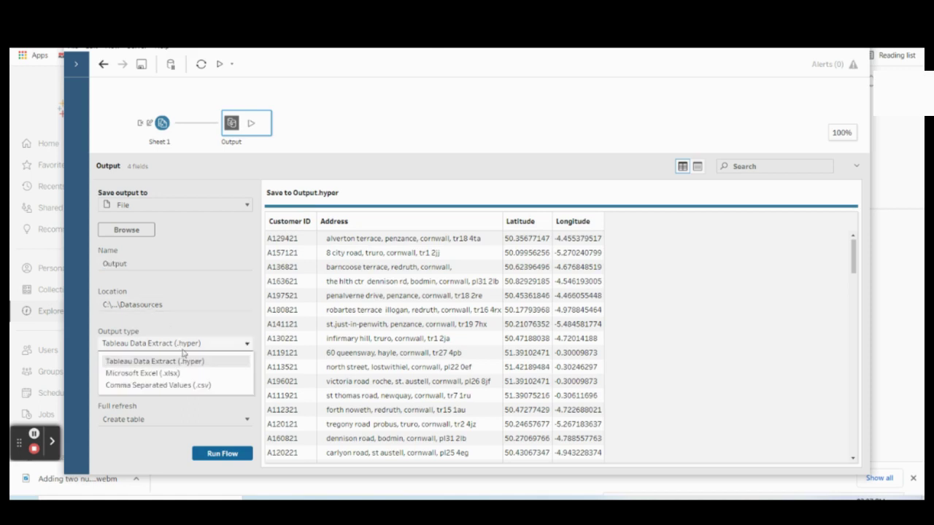
{"action": "left_click", "coordinate": [194, 343]}
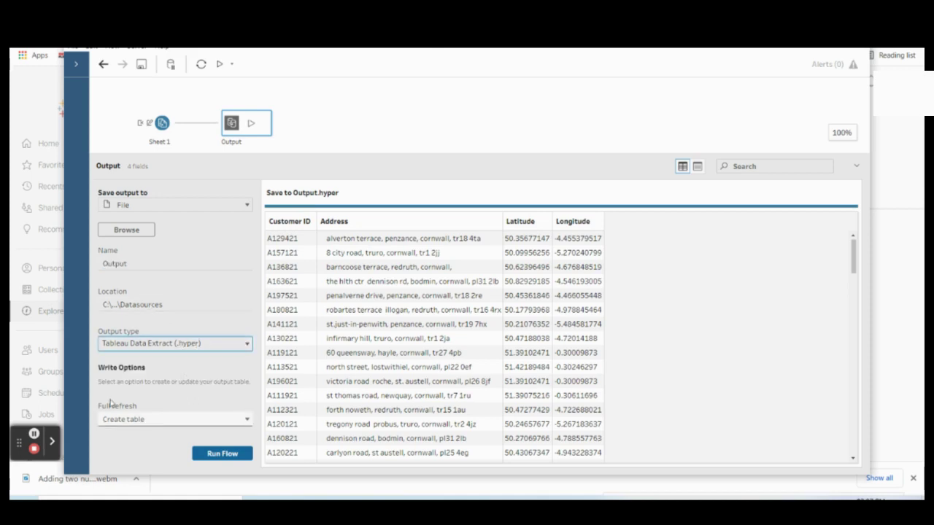
Step: Name the output extract Output-data-refresh in the Datasources folder and run the flow
{"action": "left_click", "coordinate": [149, 235]}
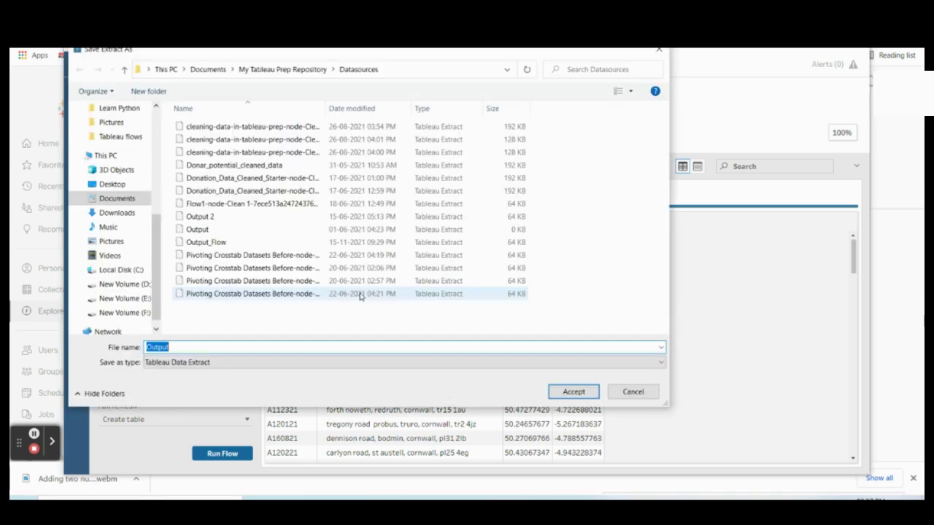
{"action": "key", "text": "End"}
{"action": "type", "text": "-data-refresh"}
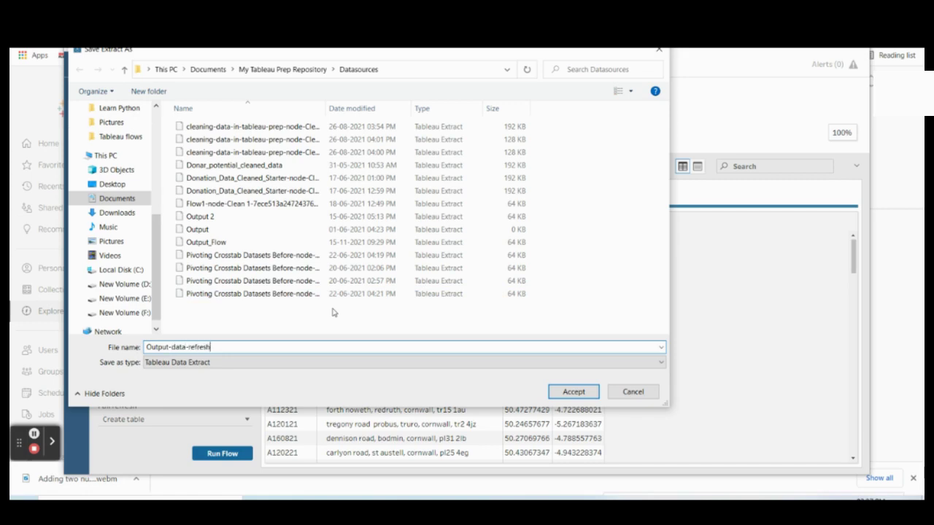
{"action": "key", "text": "Return"}
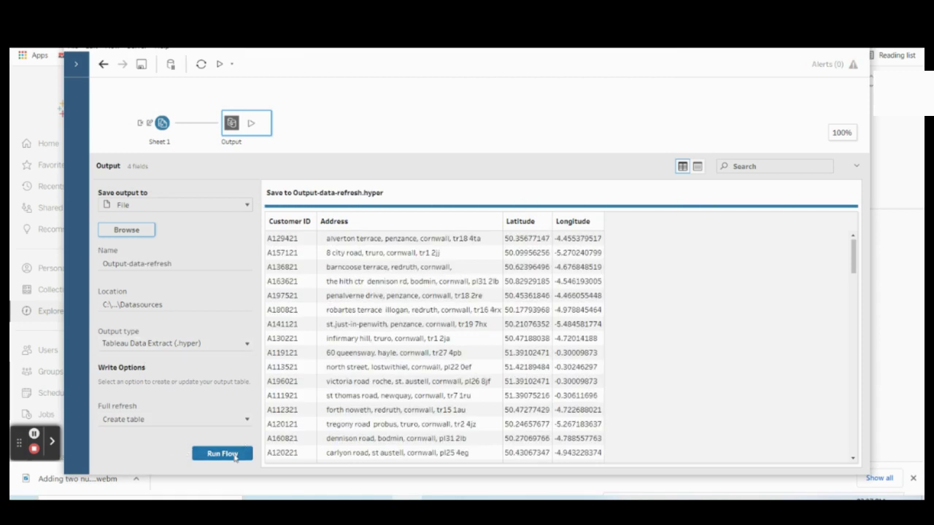
{"action": "left_click", "coordinate": [234, 455]}
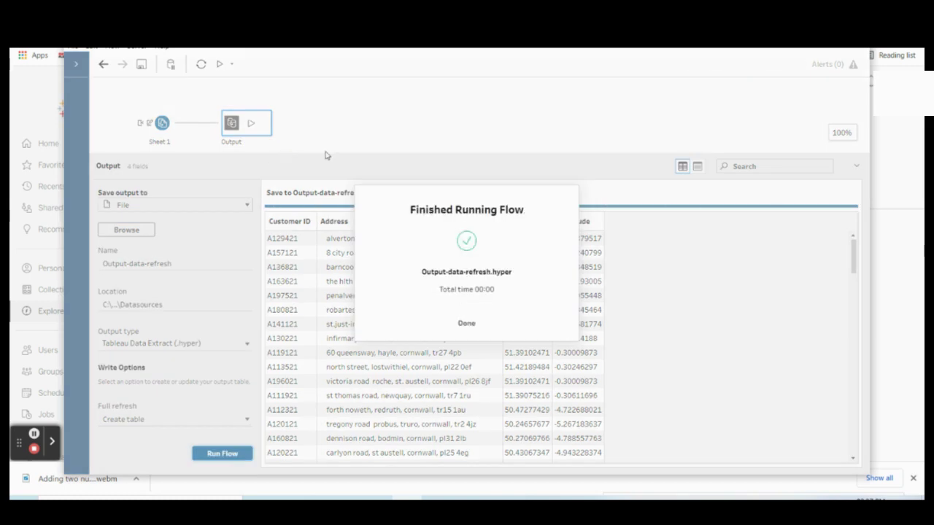
{"action": "key", "text": "Escape"}
Step: Start publishing the flow and sign in to Tableau Online with the account e-mail and password
{"action": "left_click", "coordinate": [138, 52]}
{"action": "left_click", "coordinate": [149, 78]}
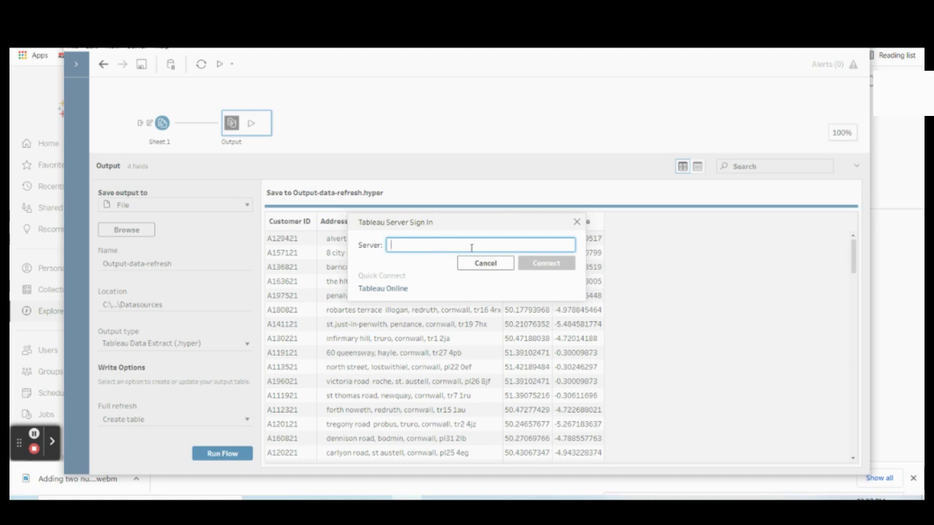
{"action": "left_click", "coordinate": [395, 289]}
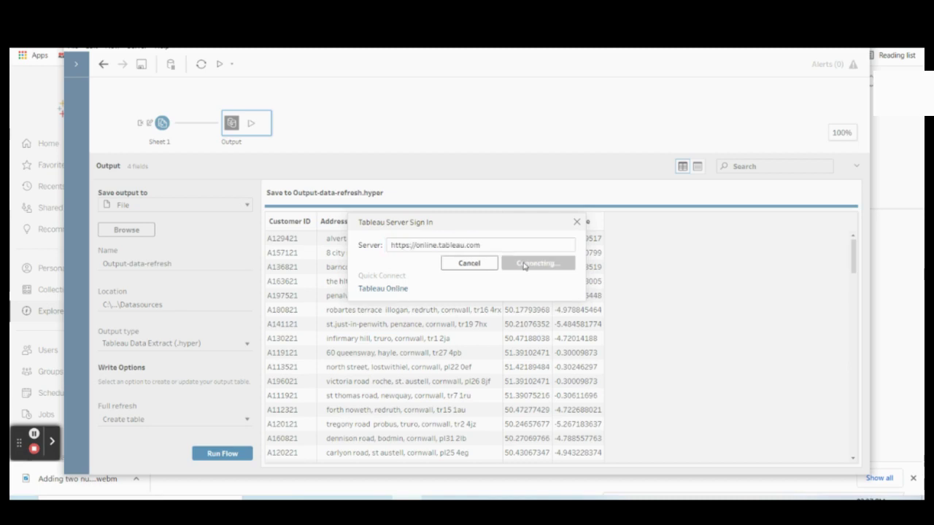
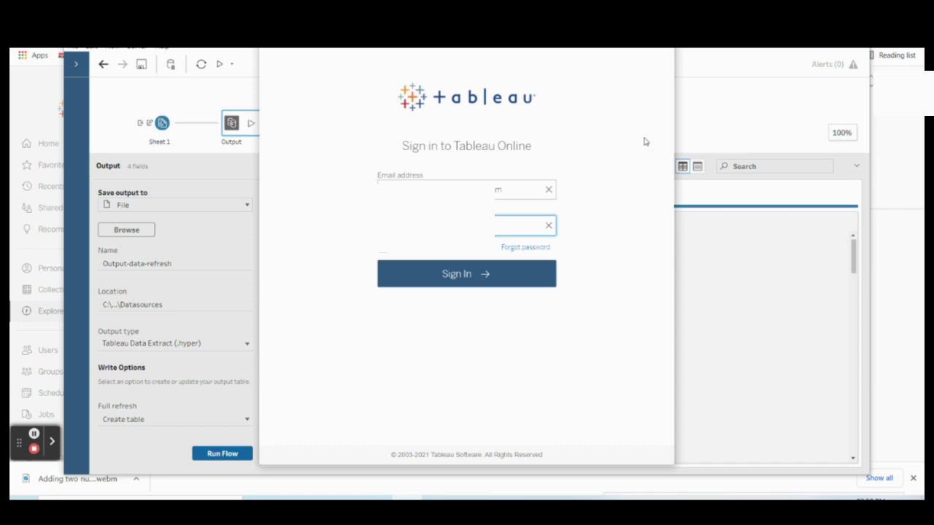
{"action": "left_click", "coordinate": [414, 273]}
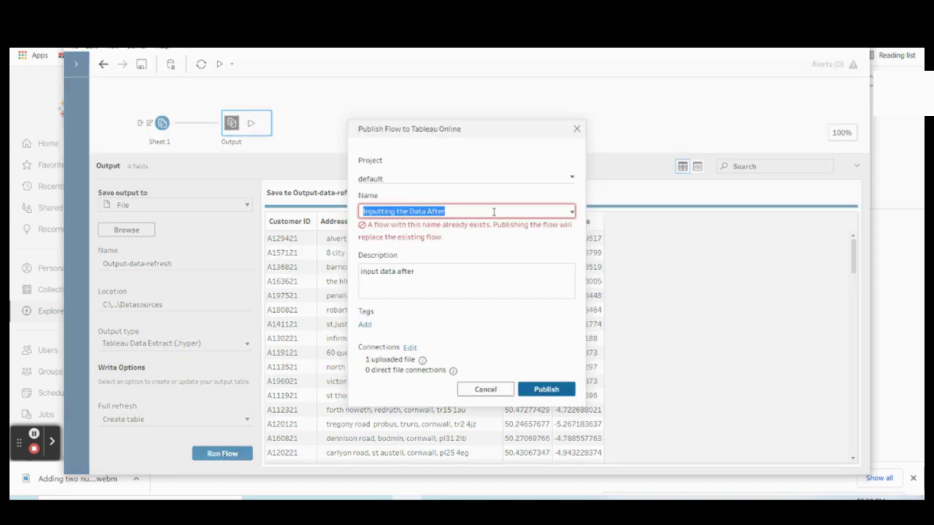
Step: Review the available projects, keep default as the destination, and set the published flow's name to Sample
{"action": "left_click", "coordinate": [454, 184]}
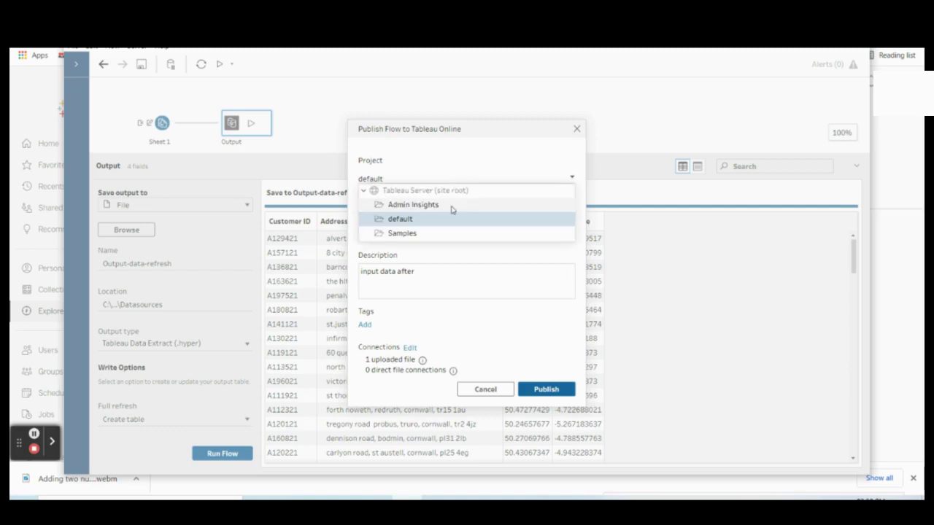
{"action": "left_click", "coordinate": [431, 260]}
{"action": "left_click", "coordinate": [412, 183]}
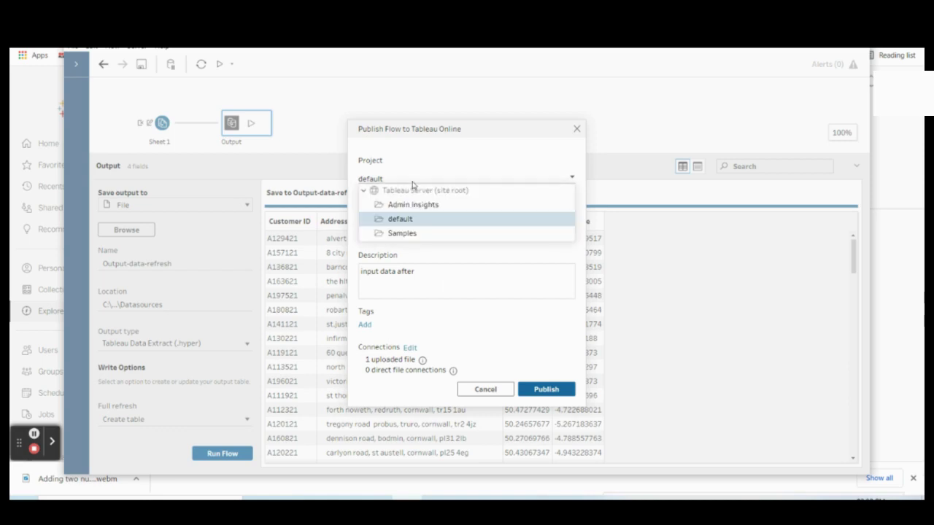
{"action": "left_click", "coordinate": [436, 266]}
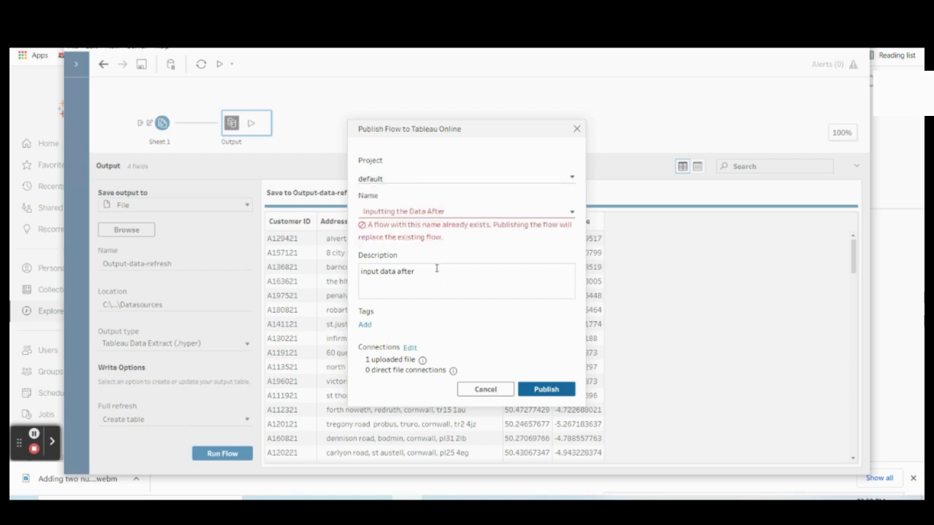
{"action": "left_click", "coordinate": [458, 210]}
{"action": "key", "text": "ctrl+a"}
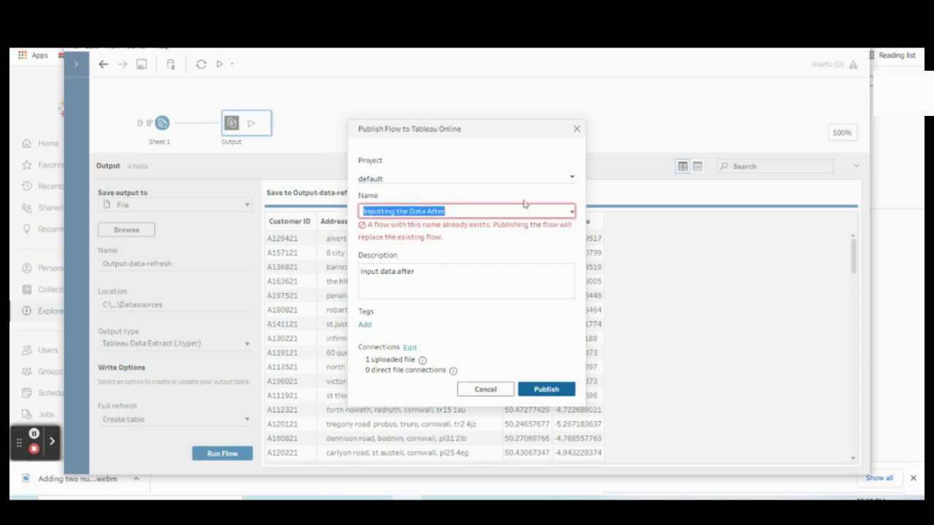
{"action": "type", "text": "Sample"}
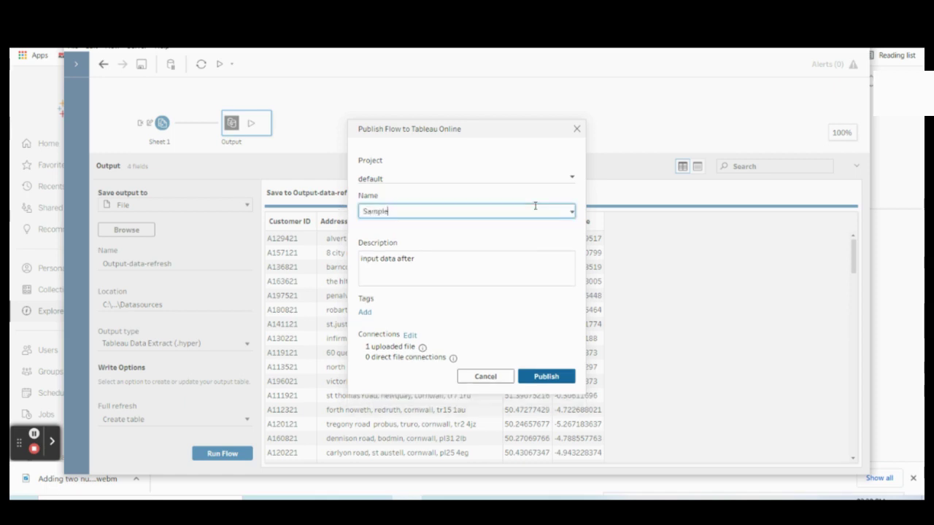
Step: Review the flow's description and file connections, keeping Upload selected, and publish the flow to Tableau Online
{"action": "left_click", "coordinate": [474, 251]}
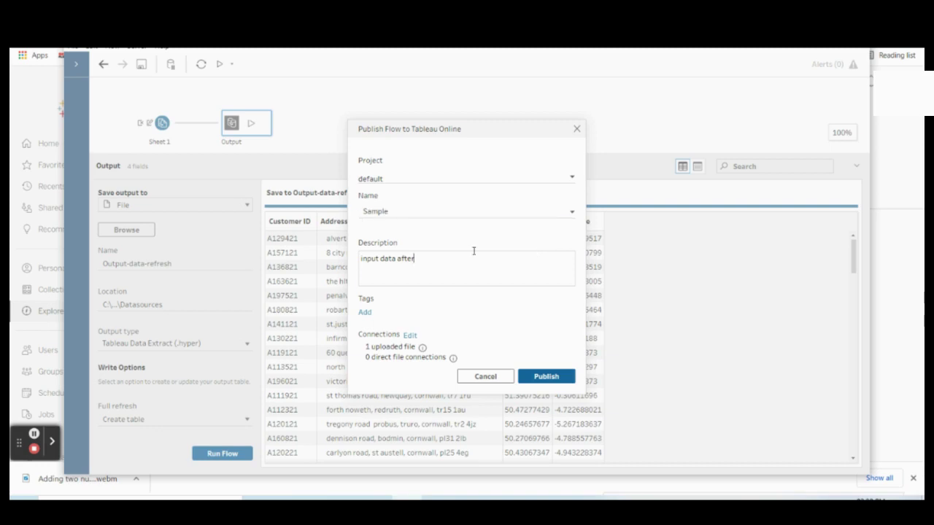
{"action": "left_click_drag", "start_coordinate": [433, 256], "coordinate": [380, 258]}
{"action": "left_click", "coordinate": [421, 281]}
{"action": "left_click", "coordinate": [410, 336]}
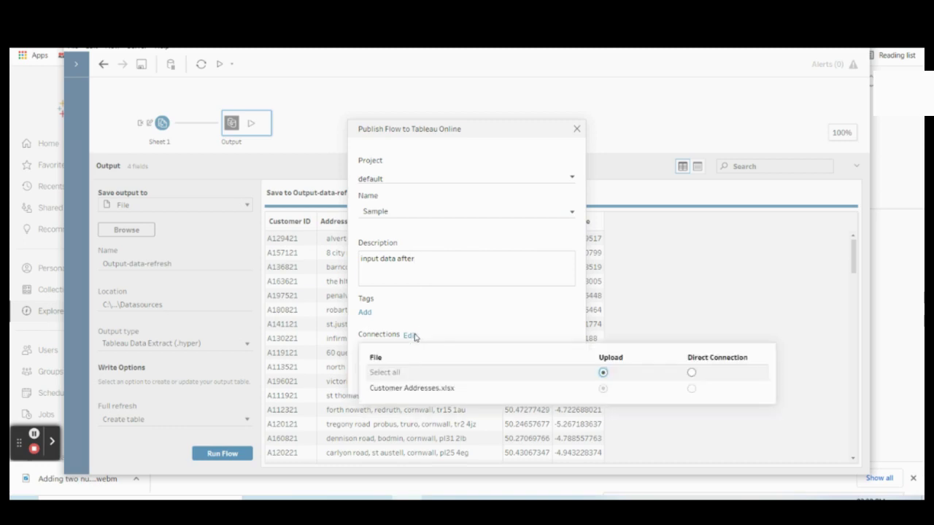
{"action": "left_click", "coordinate": [523, 326]}
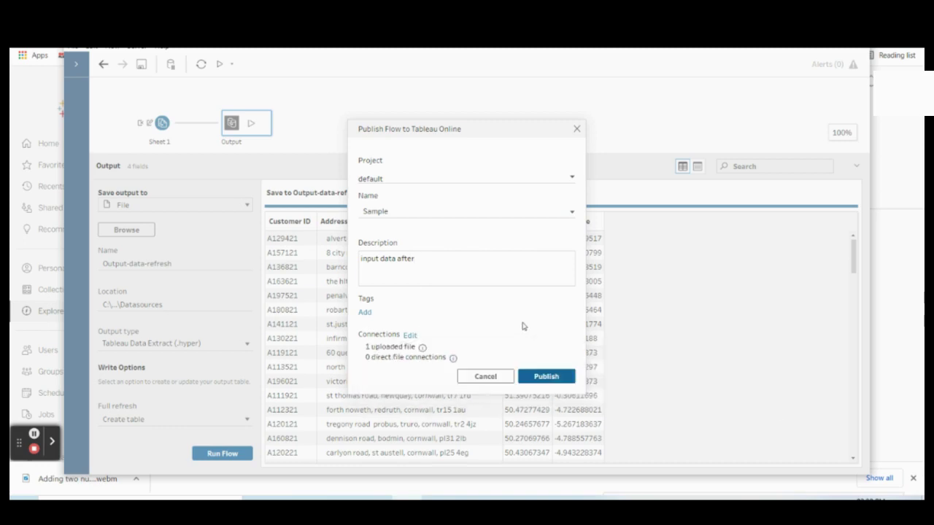
{"action": "left_click", "coordinate": [558, 377]}
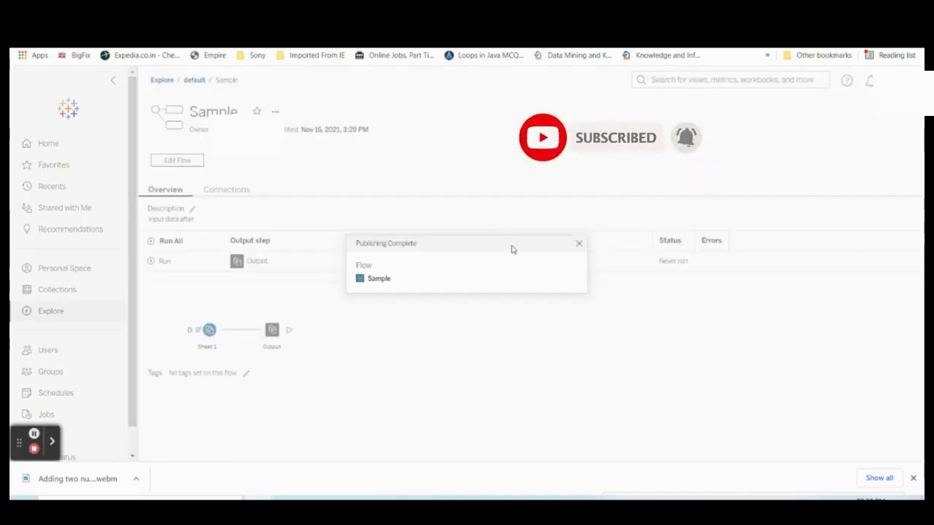
{"action": "left_click", "coordinate": [577, 243]}
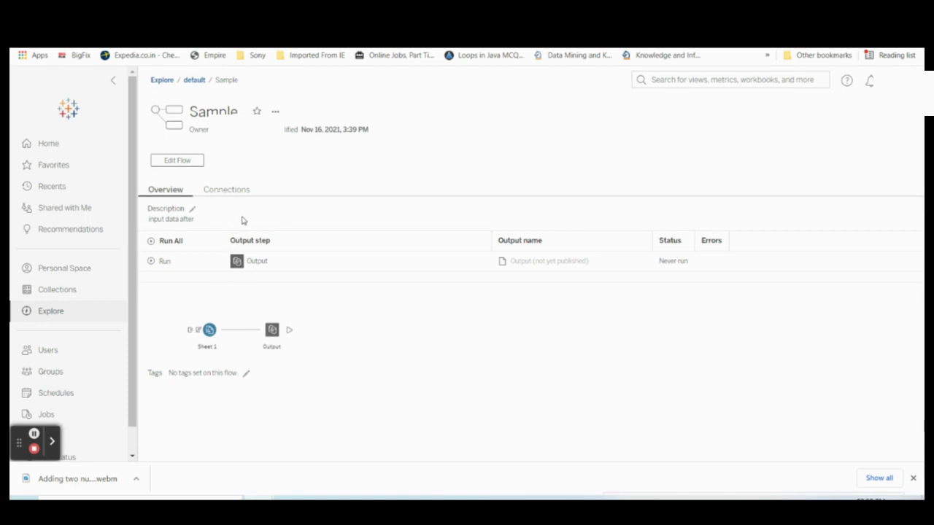
Step: Examine the published Sample flow's run status, errors and data connections
{"action": "left_click_drag", "start_coordinate": [655, 259], "coordinate": [755, 288]}
{"action": "left_click", "coordinate": [730, 275]}
{"action": "left_click", "coordinate": [699, 255]}
{"action": "left_click", "coordinate": [219, 190]}
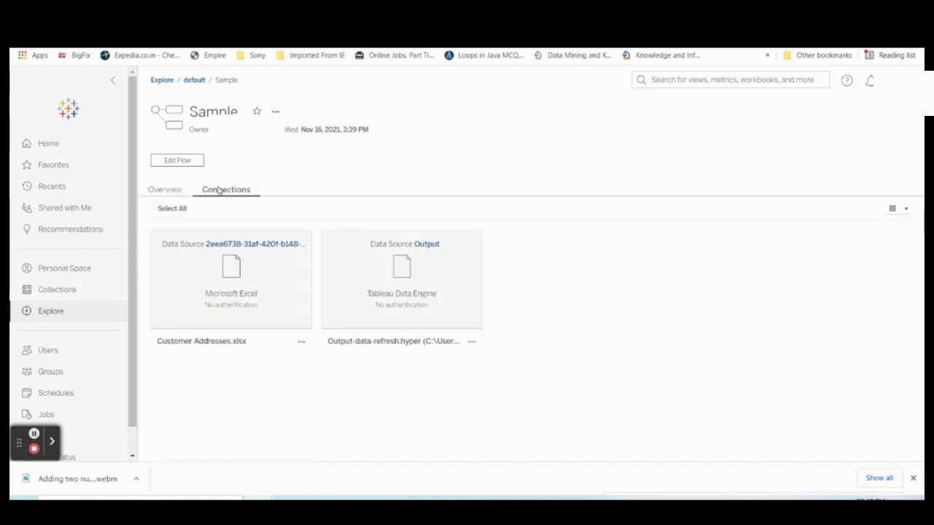
{"action": "left_click", "coordinate": [179, 191]}
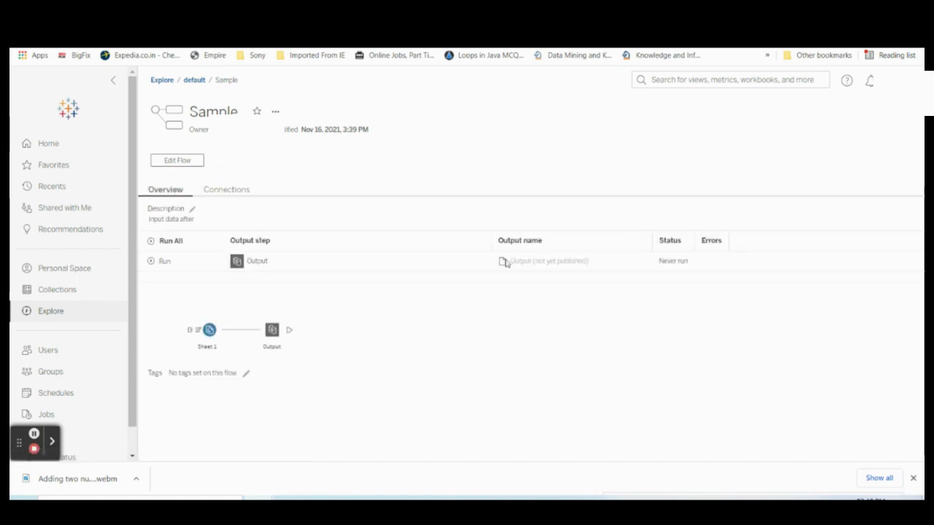